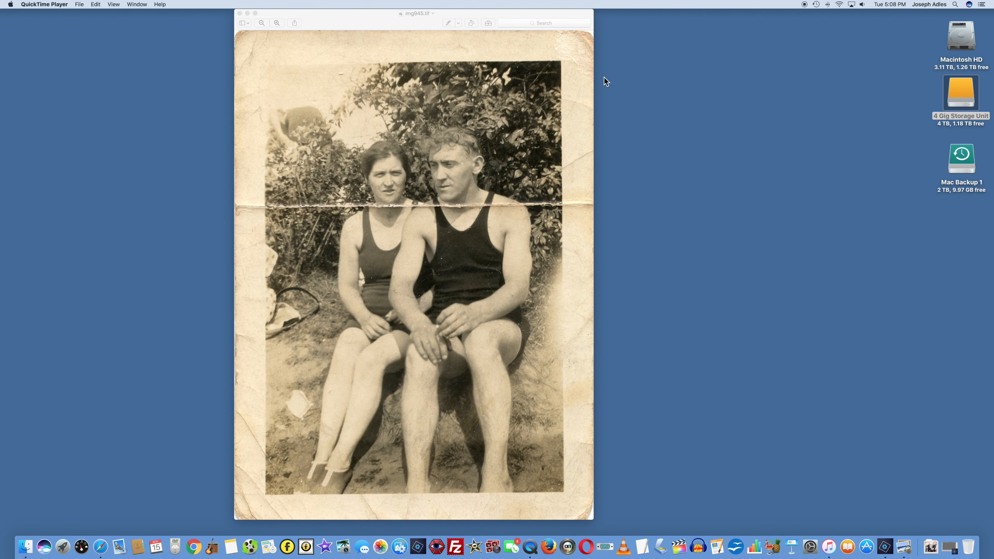
Put away the photo preview, switch to Photoshop Elements Editor and open the scanned photo img945.tif.
click(240, 14)
click(951, 548)
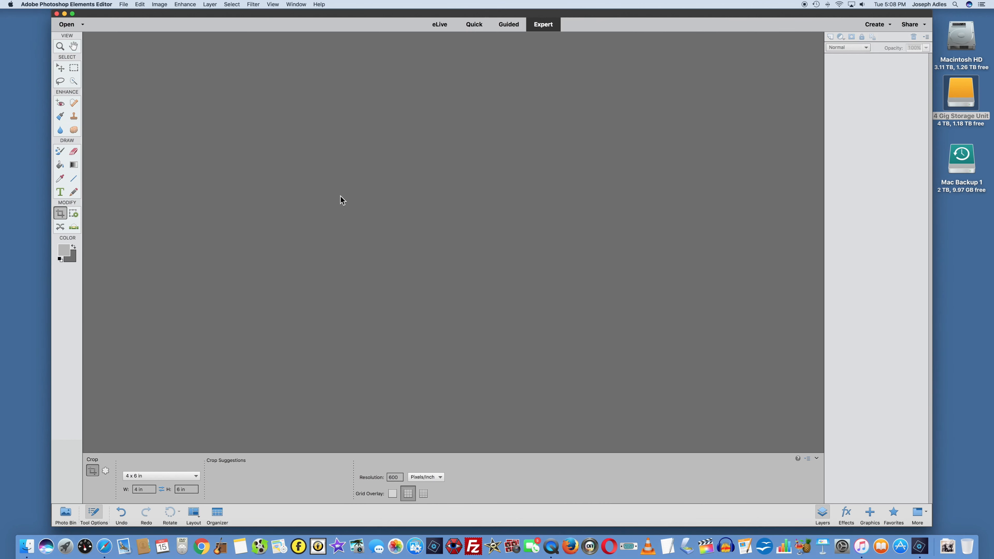
click(124, 4)
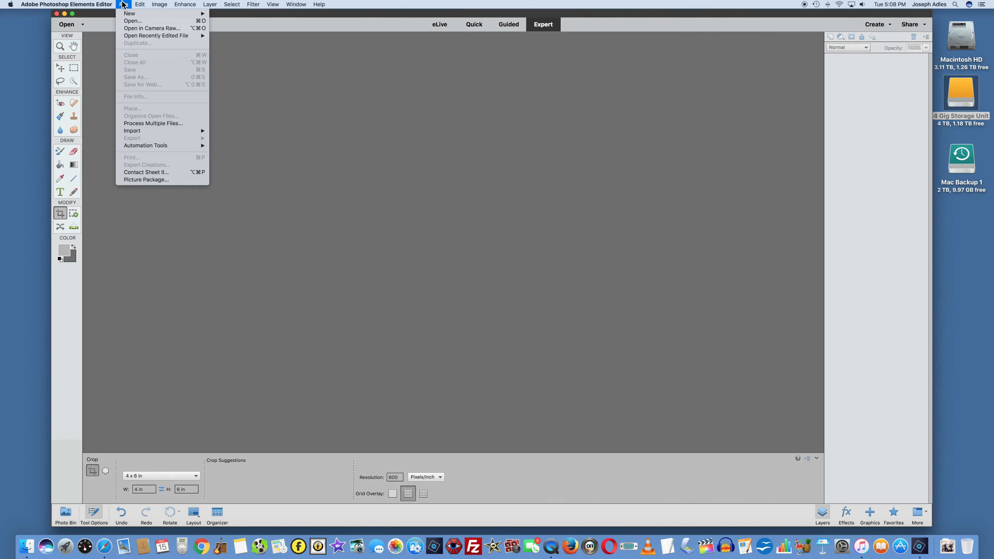
click(134, 21)
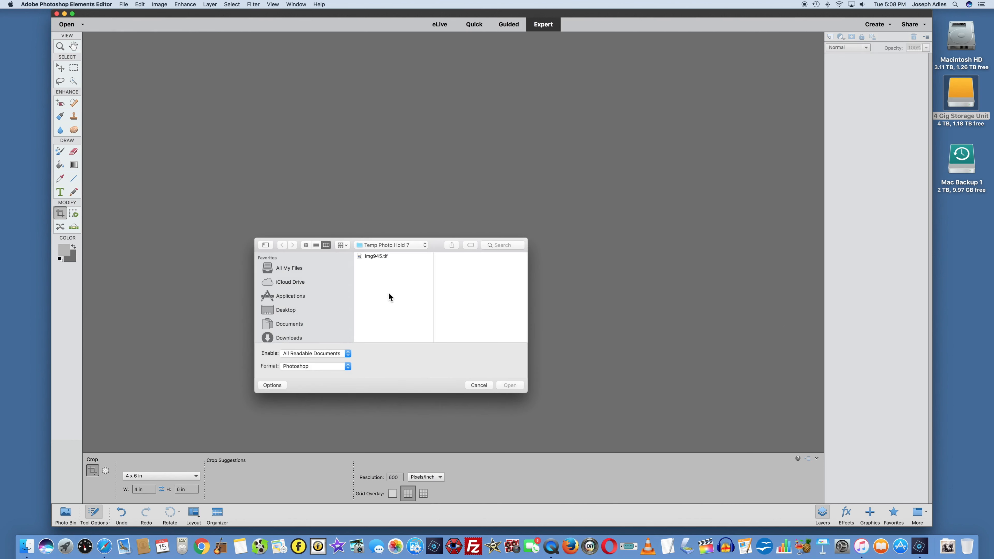
click(370, 258)
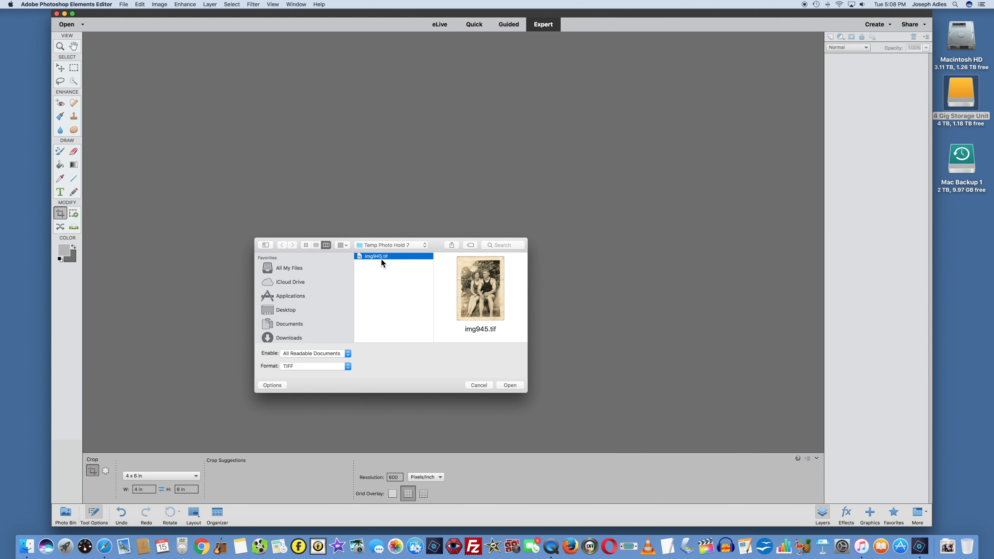
click(511, 388)
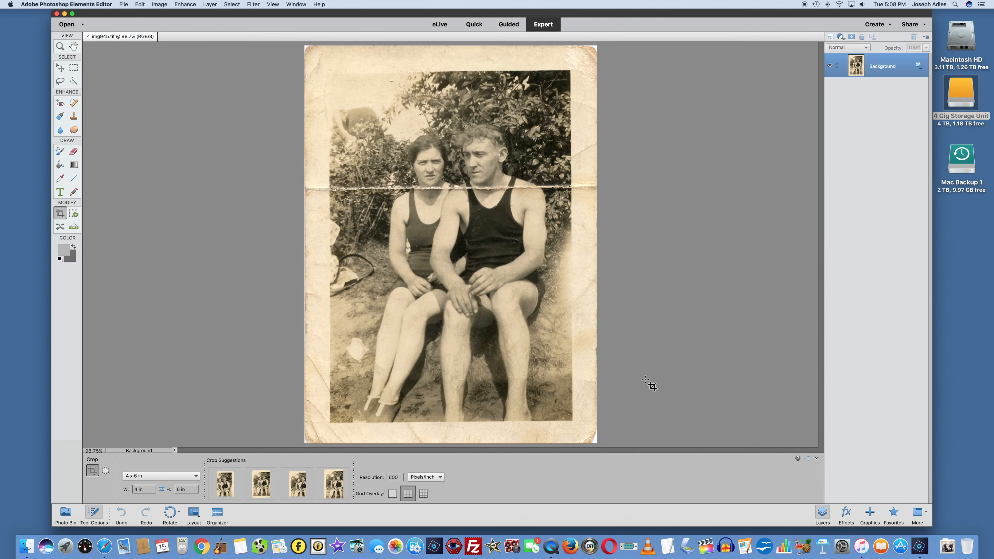
Straighten the photo along the lower edge of the picture area and check its image size and resolution.
key(p)
drag(330, 423, 585, 421)
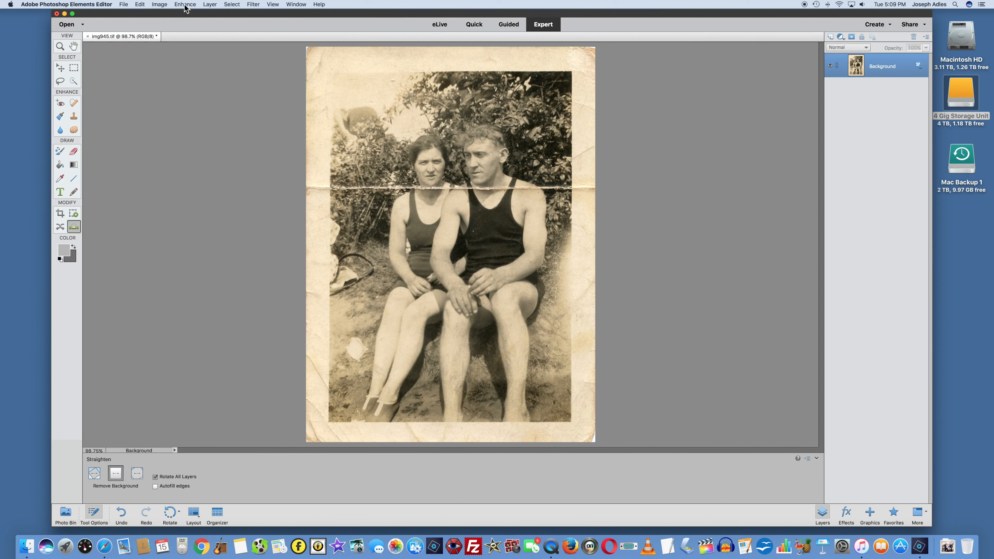
click(159, 5)
click(255, 49)
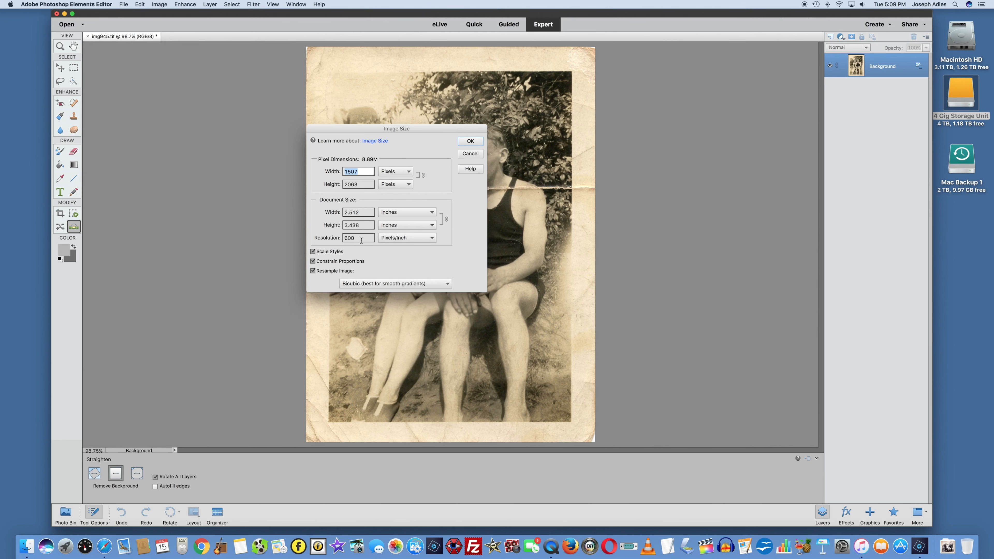
click(470, 154)
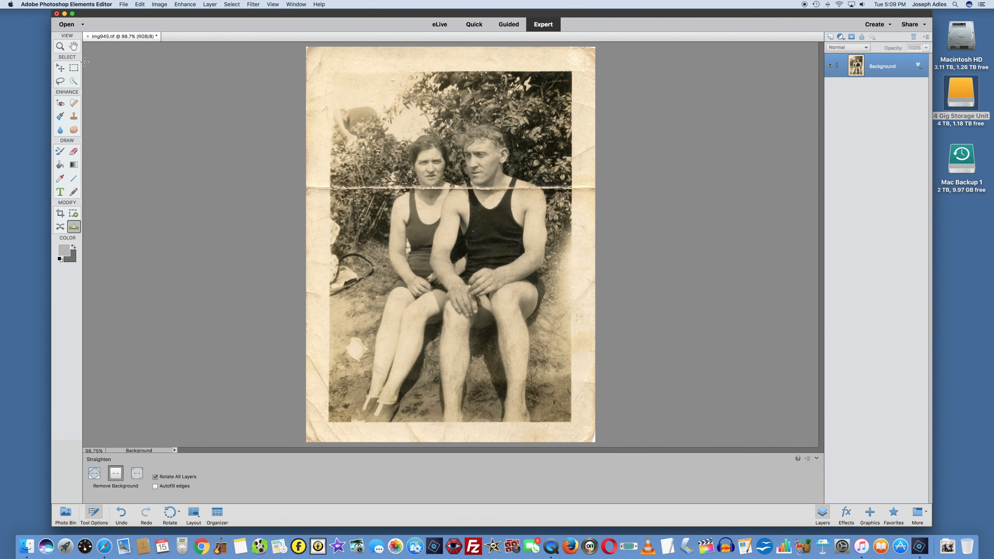
Close the photo without saving and create a blank 4 × 6 inch RGB file at 600 pixels/inch with a transparent background.
click(88, 36)
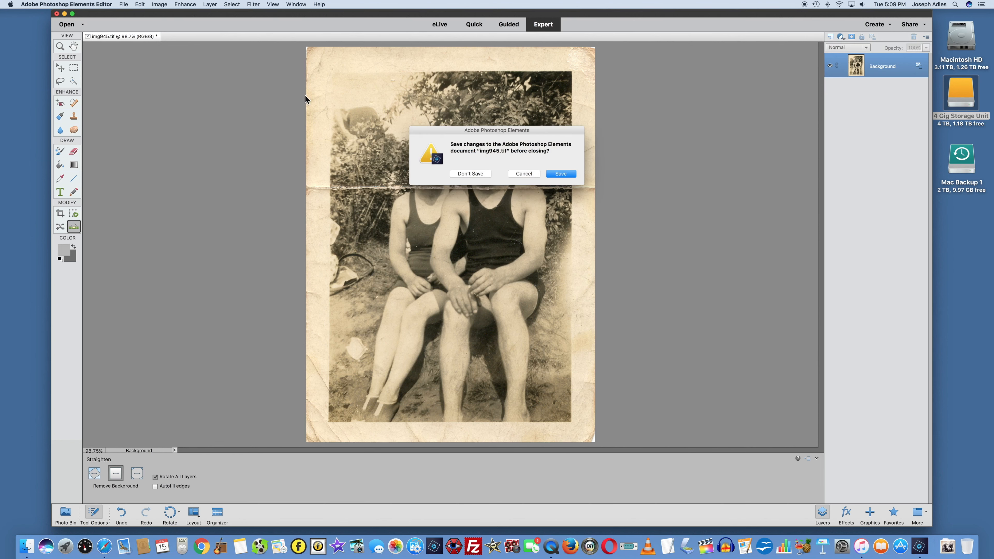
click(471, 174)
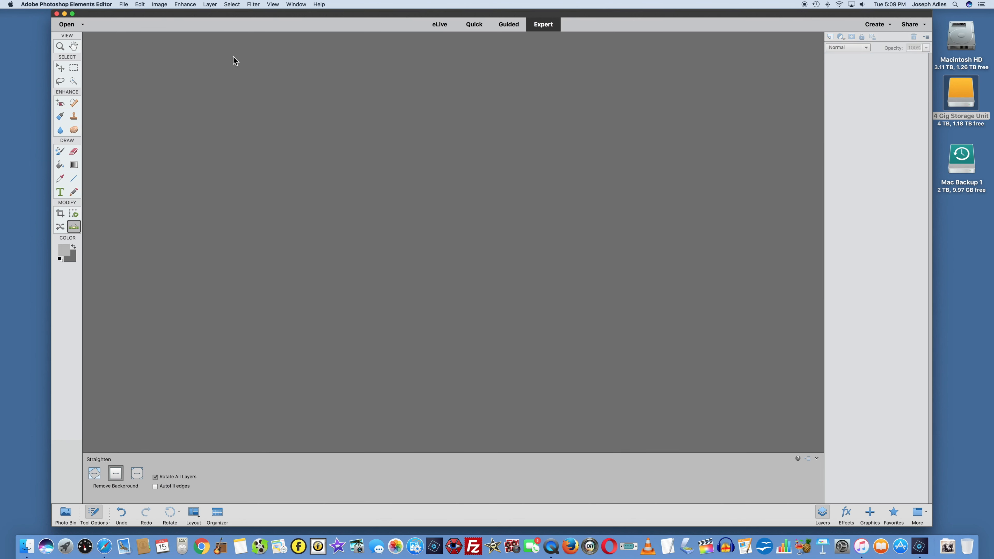
click(123, 4)
mouse_move(126, 16)
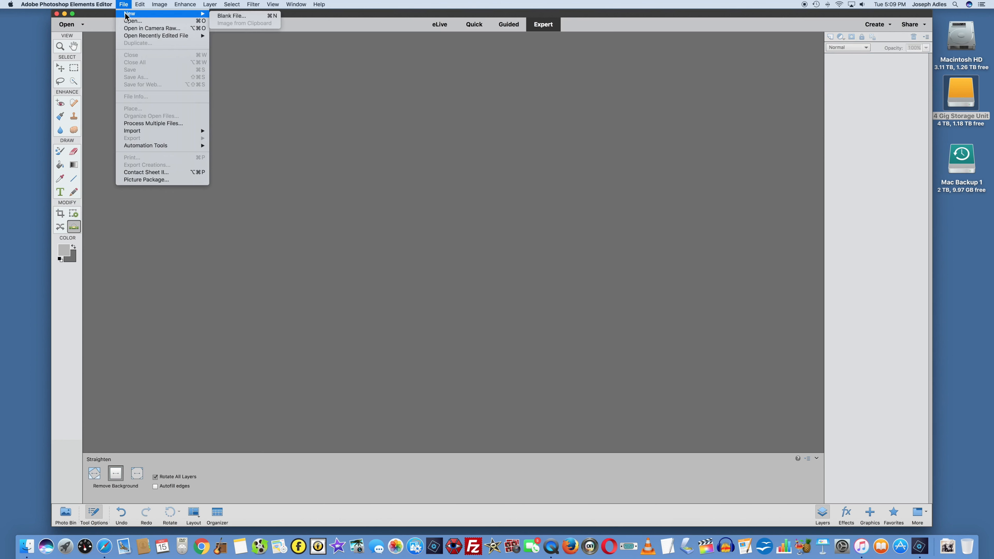
click(227, 16)
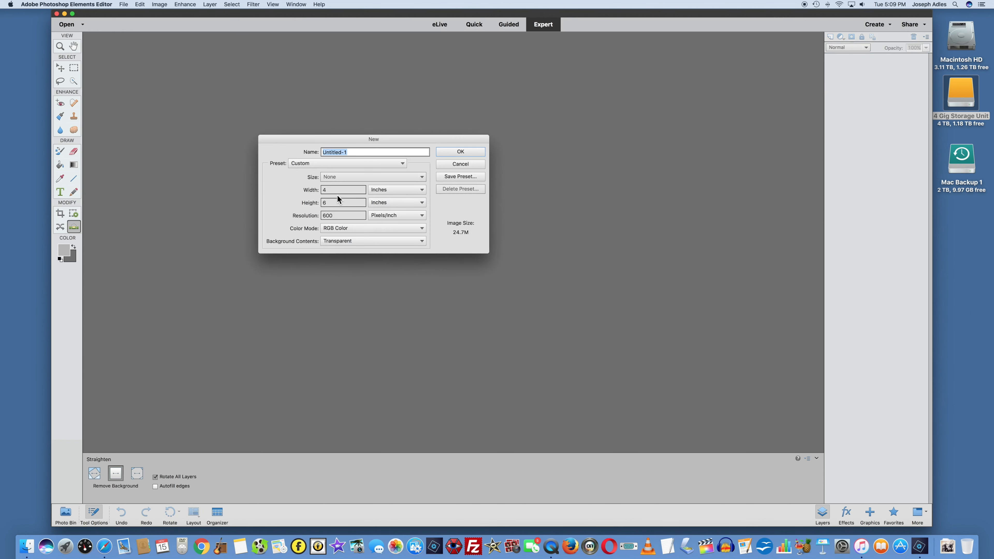
click(459, 151)
Place img945.tif in the centre of the blank canvas at 100% scale.
click(123, 5)
click(133, 100)
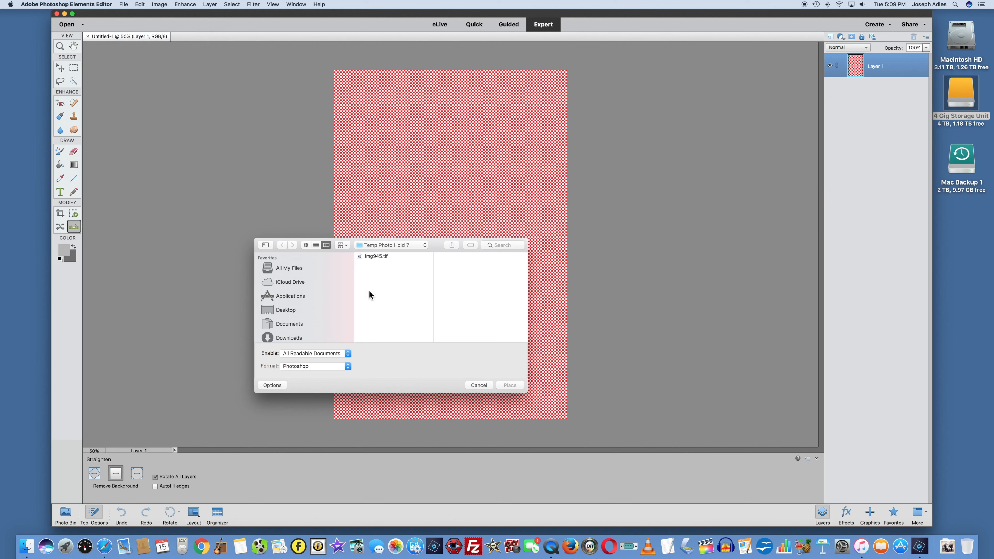
click(371, 256)
click(509, 385)
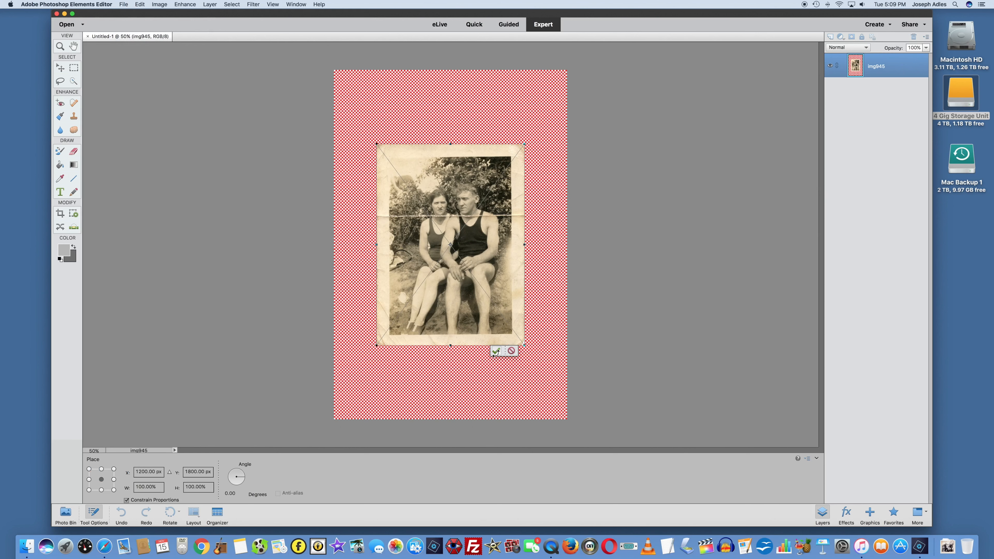
click(496, 351)
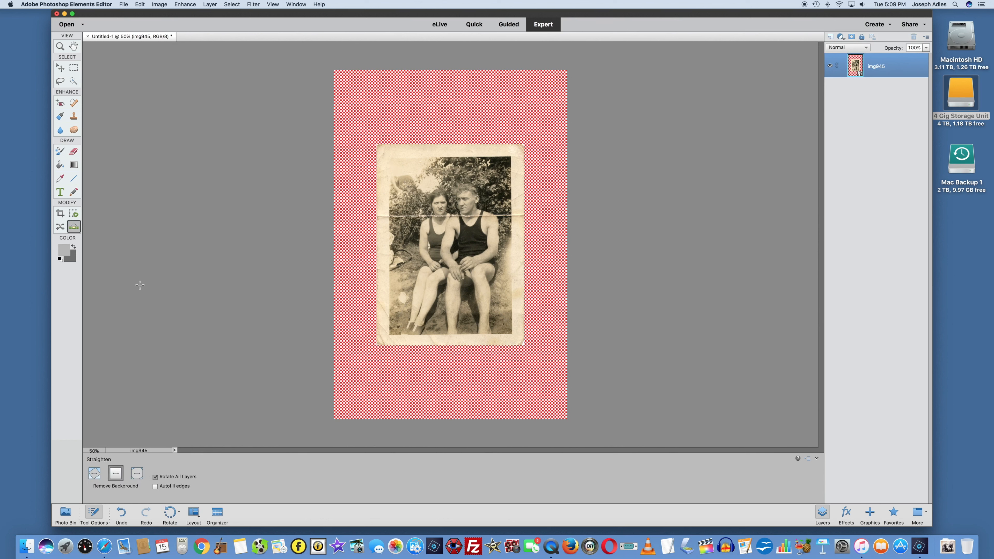
Crop the canvas to the picture area of the placed photo, cutting off the worn paper border and transparent surroundings.
click(60, 213)
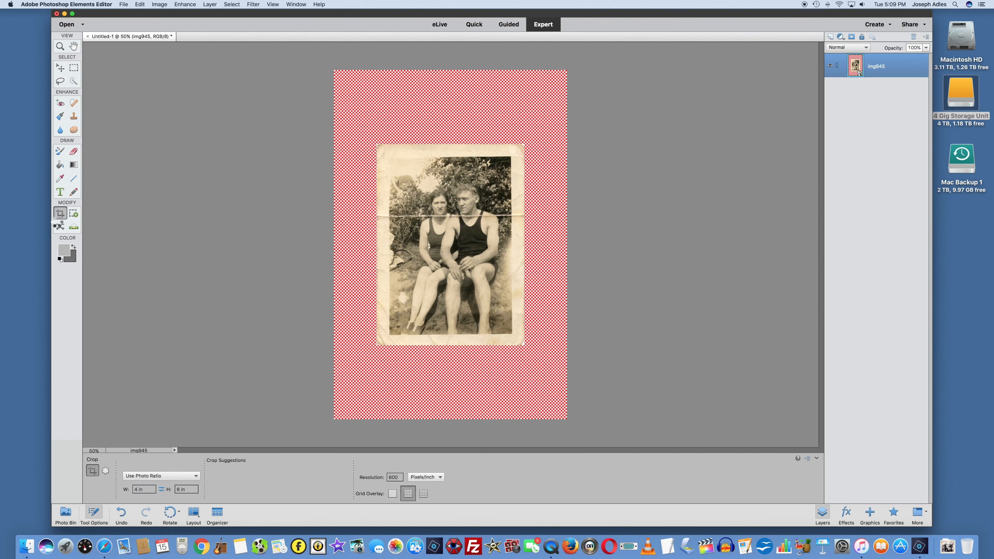
drag(335, 70, 391, 157)
drag(566, 419, 508, 332)
key(super+=)
key(super+=)
key(super+=)
scroll(573, 321, down, 6)
drag(699, 363, 711, 369)
scroll(711, 368, up, 6)
key(super+0)
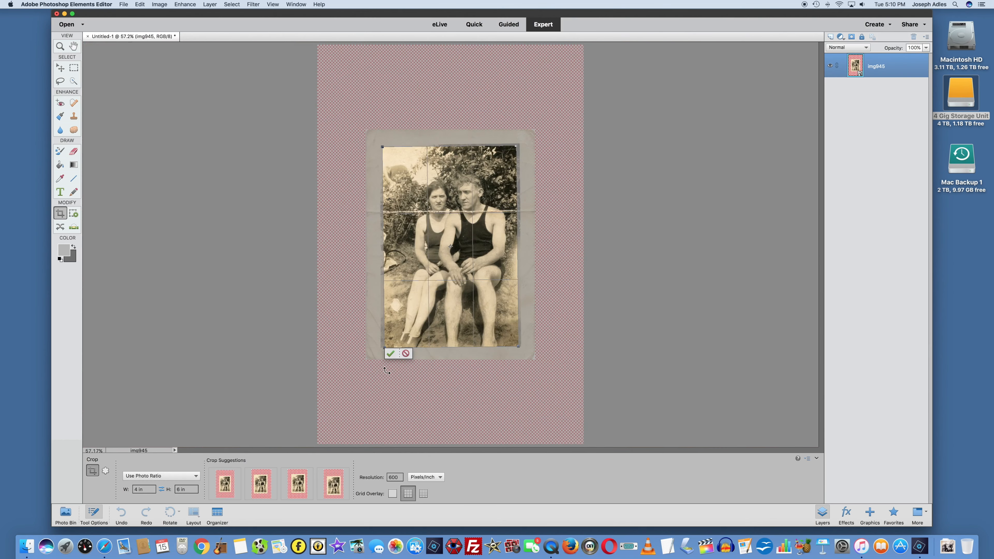
click(391, 355)
Check the cropped photo's pixel dimensions, document size and resolution.
click(161, 6)
mouse_move(167, 51)
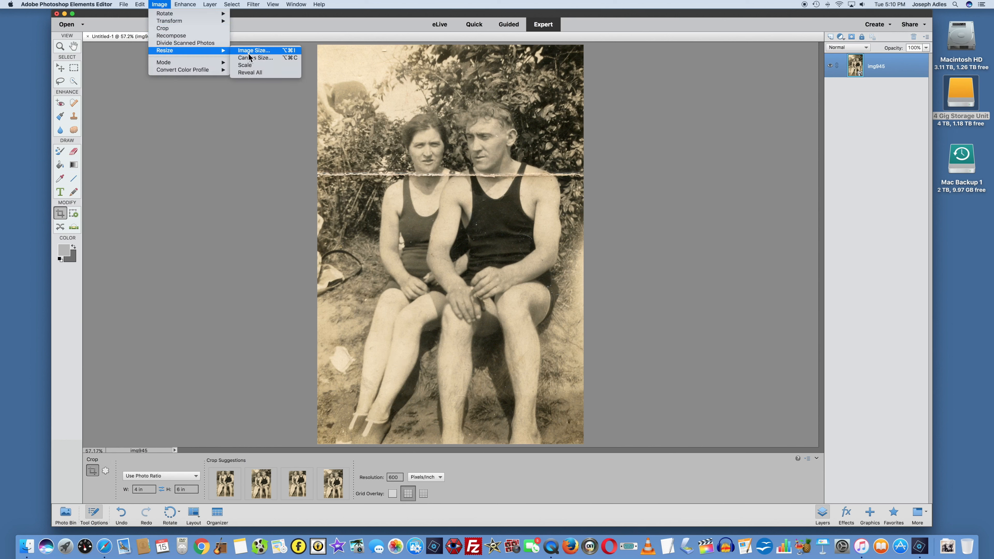
click(287, 73)
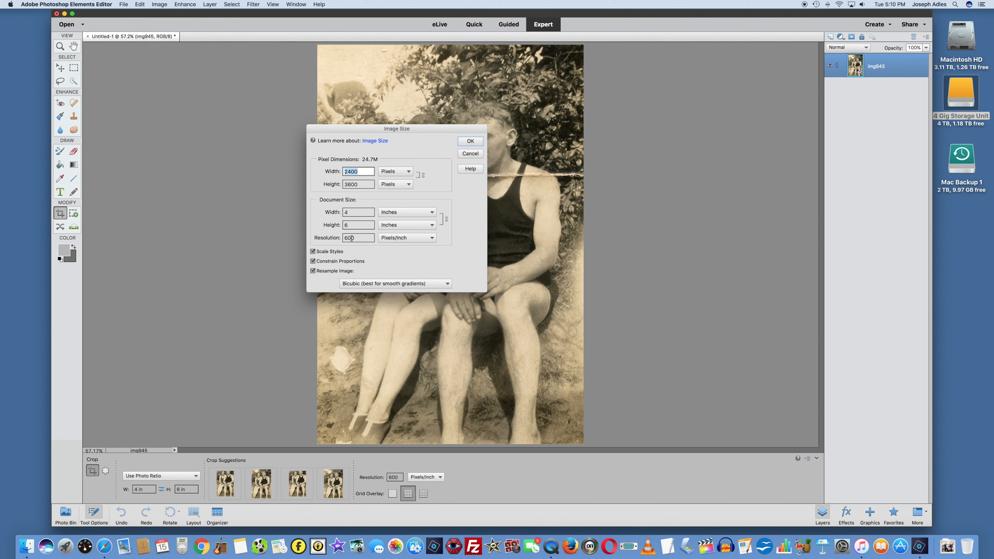
click(471, 141)
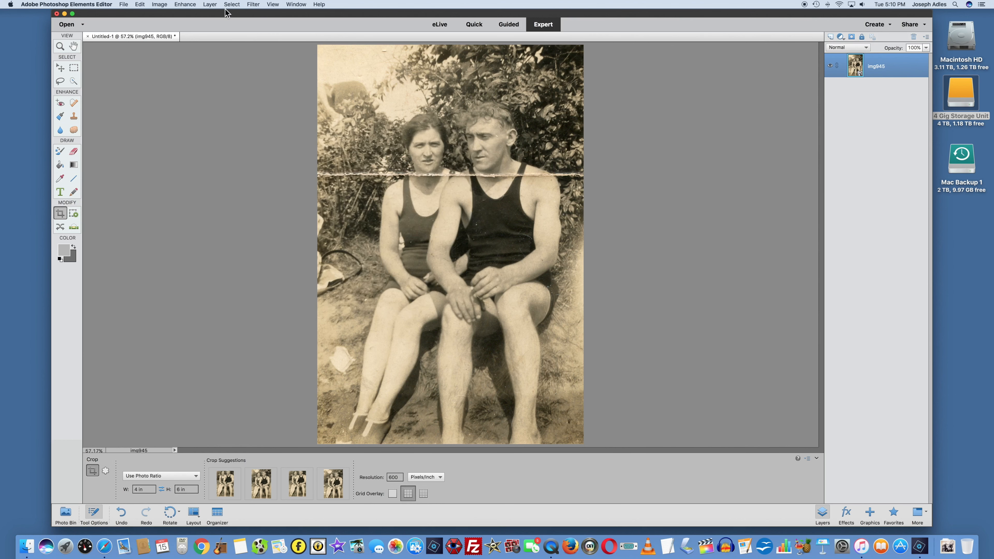
Apply Auto Sharpen to the photo, simplifying its smart layer.
click(181, 4)
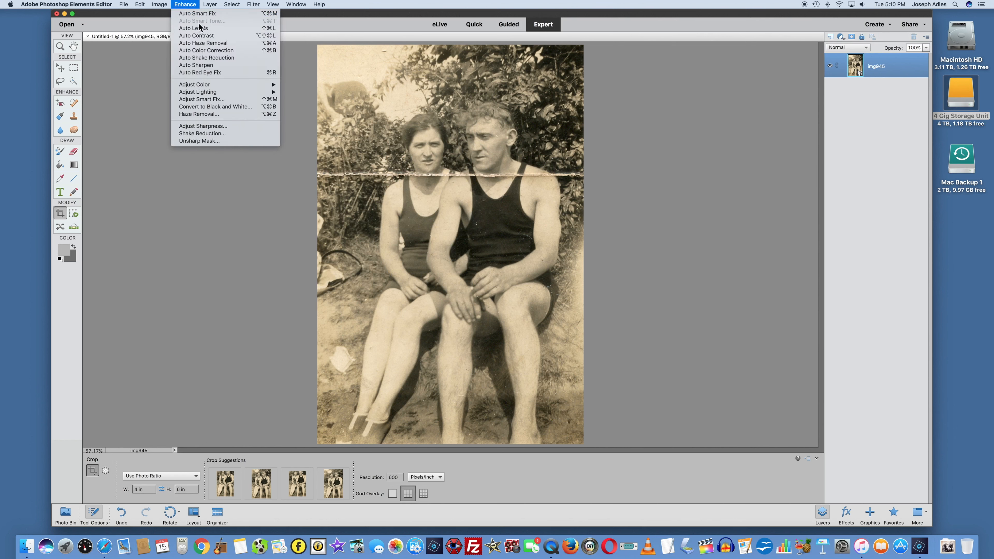
click(200, 66)
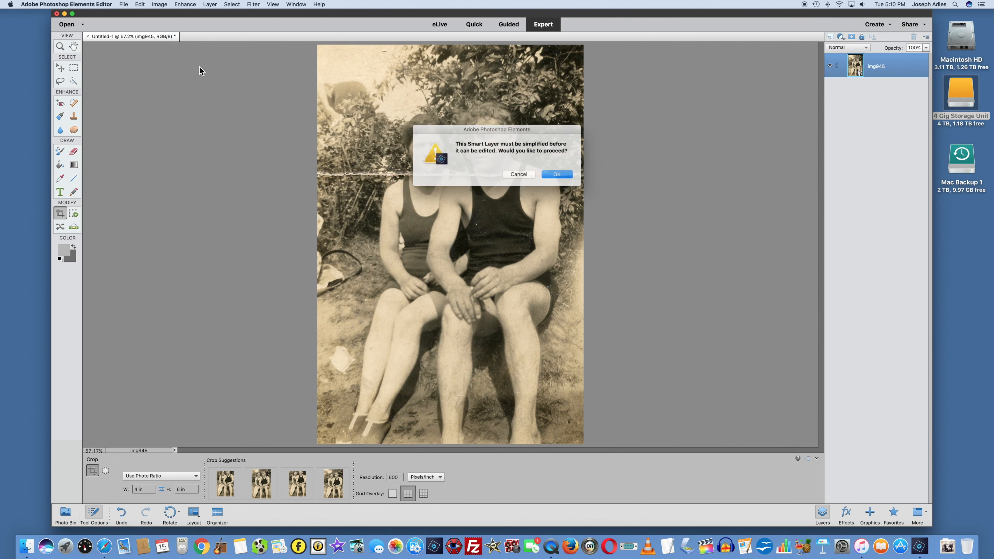
click(556, 175)
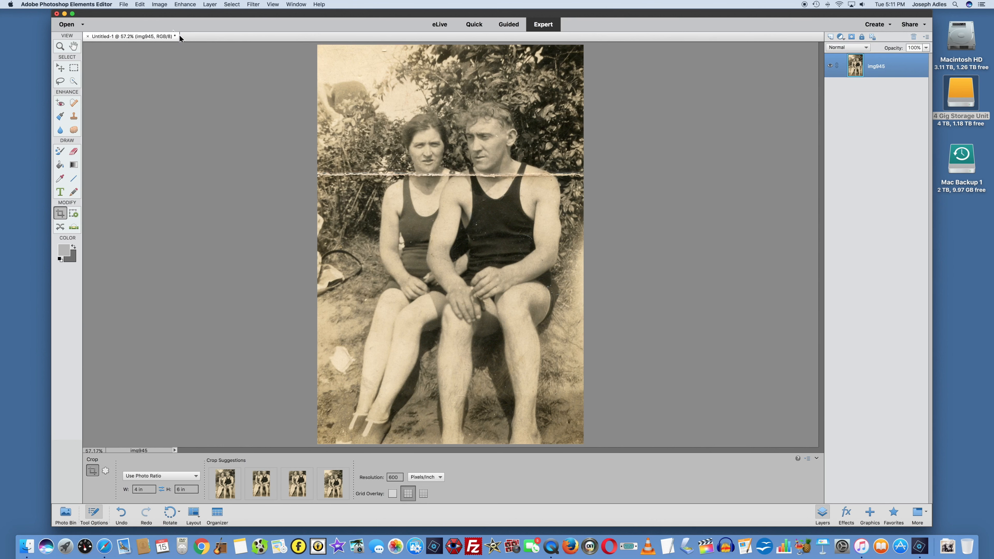
Apply Adjust Smart Fix to the photo with the automatic fix amount of 40%.
click(184, 4)
click(211, 98)
click(819, 219)
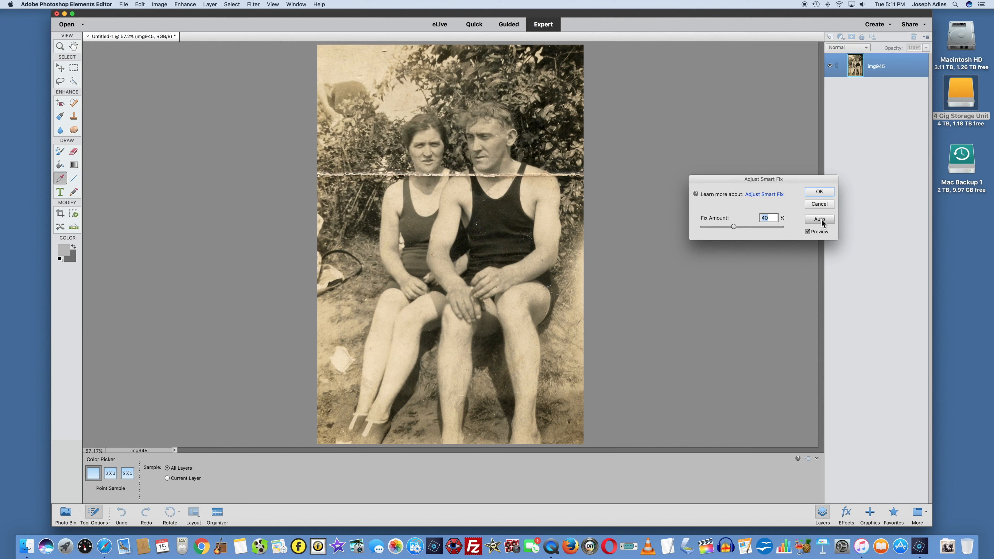
click(819, 192)
key(c)
Convert the photo to black and white with the Portraits style.
click(186, 5)
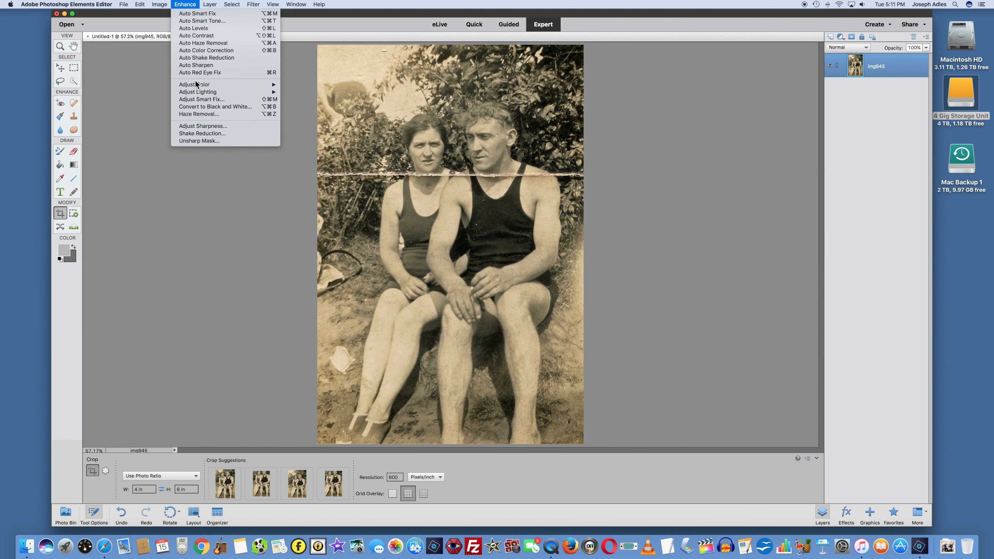
click(203, 106)
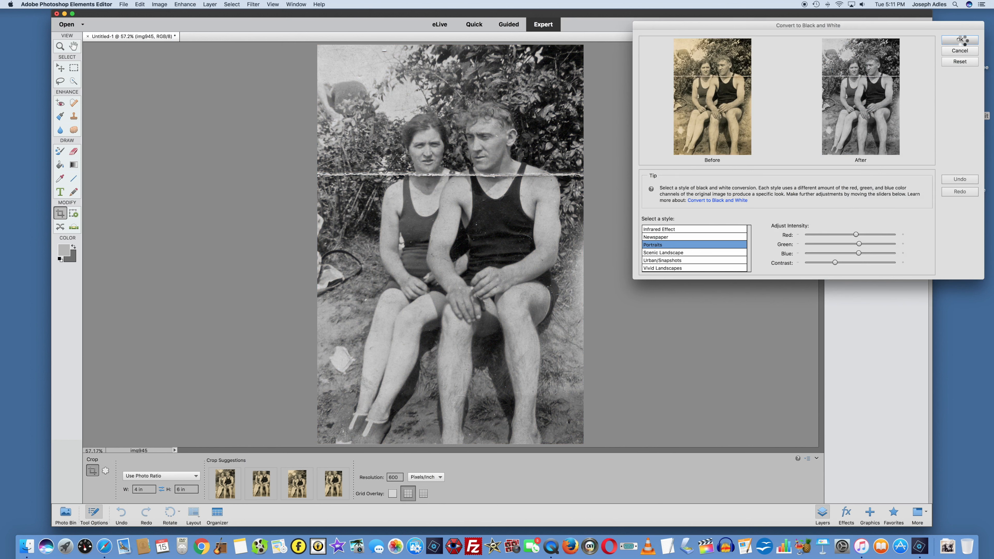
click(960, 40)
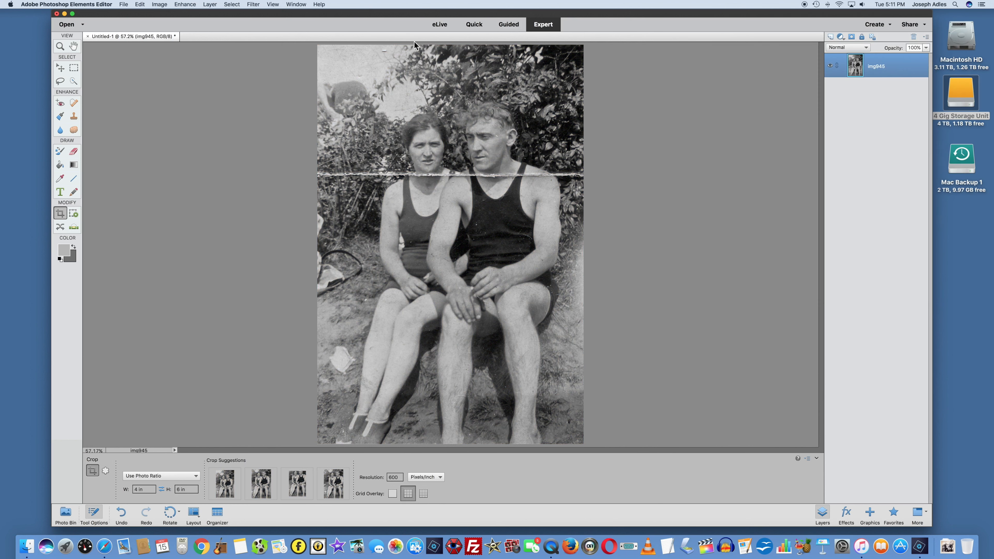
Adjust the photo's RGB Levels, setting the black input level to 4 and the white input level to 216.
click(184, 5)
mouse_move(232, 93)
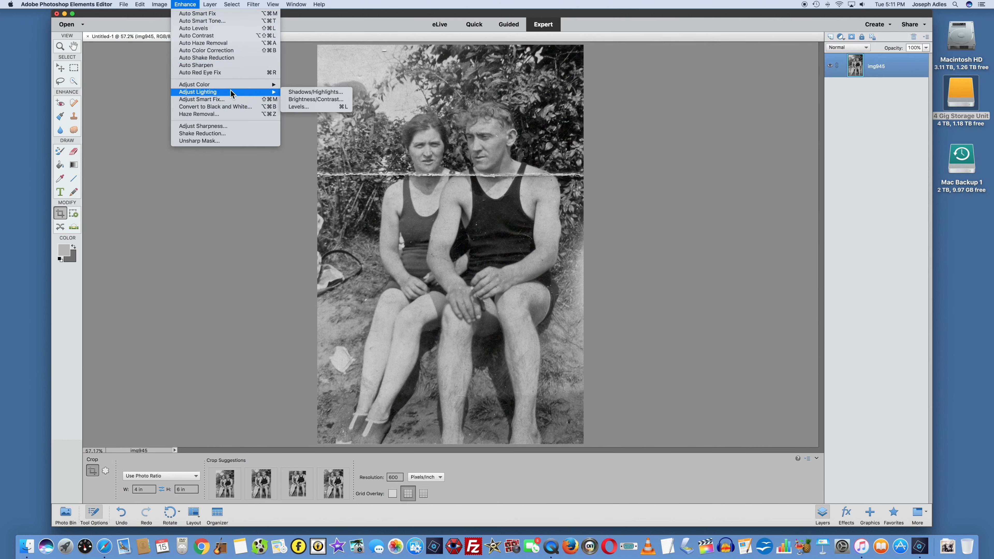
click(298, 106)
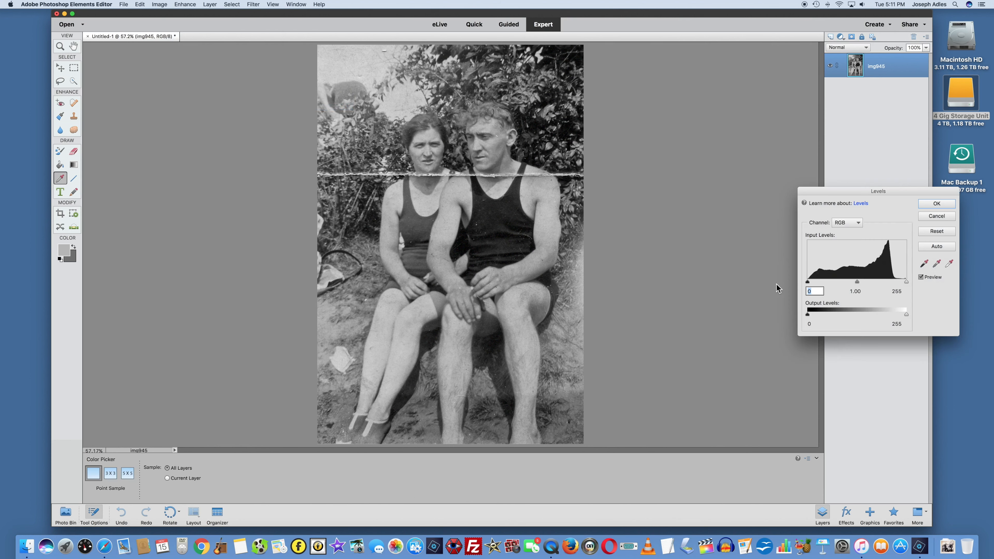
drag(905, 281, 896, 282)
drag(807, 281, 809, 282)
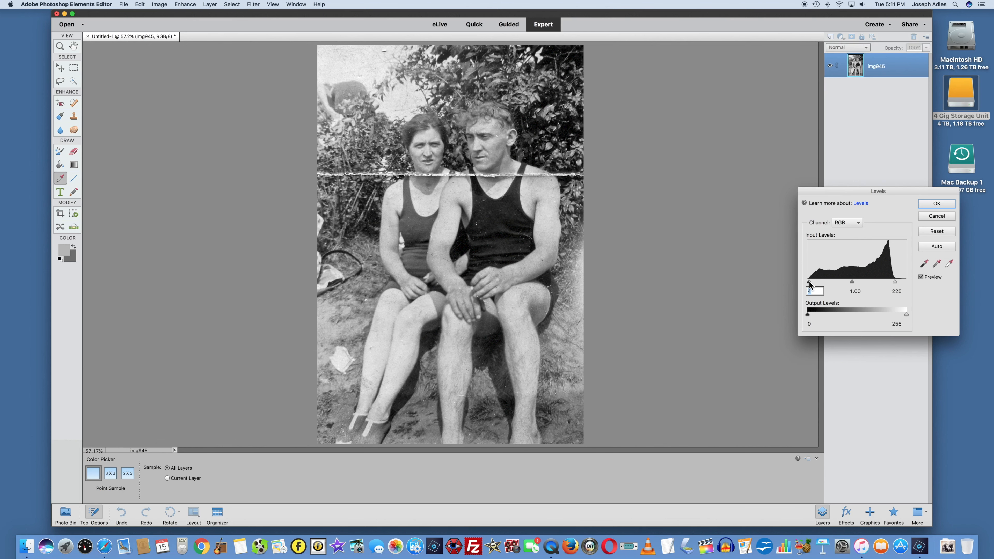
drag(895, 282, 892, 282)
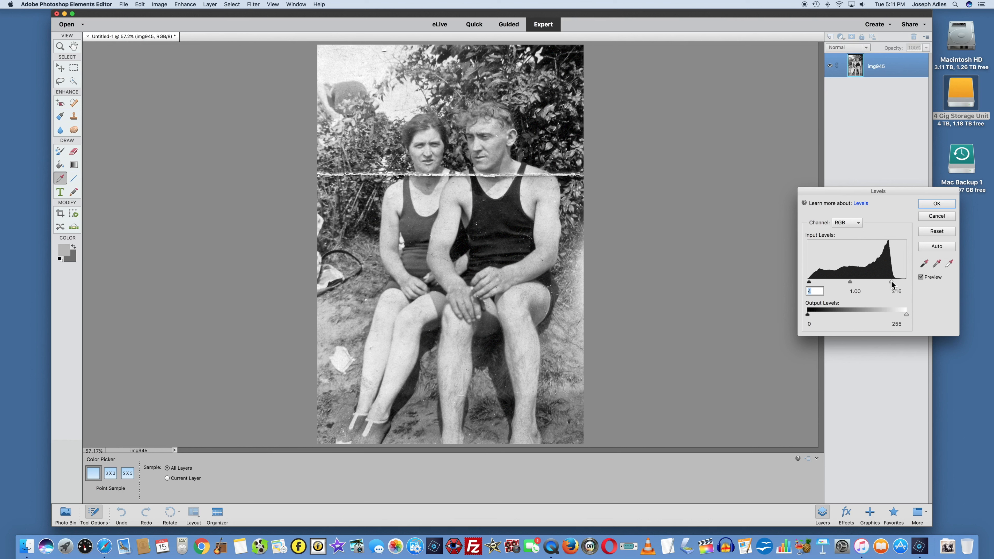
click(937, 205)
click(938, 206)
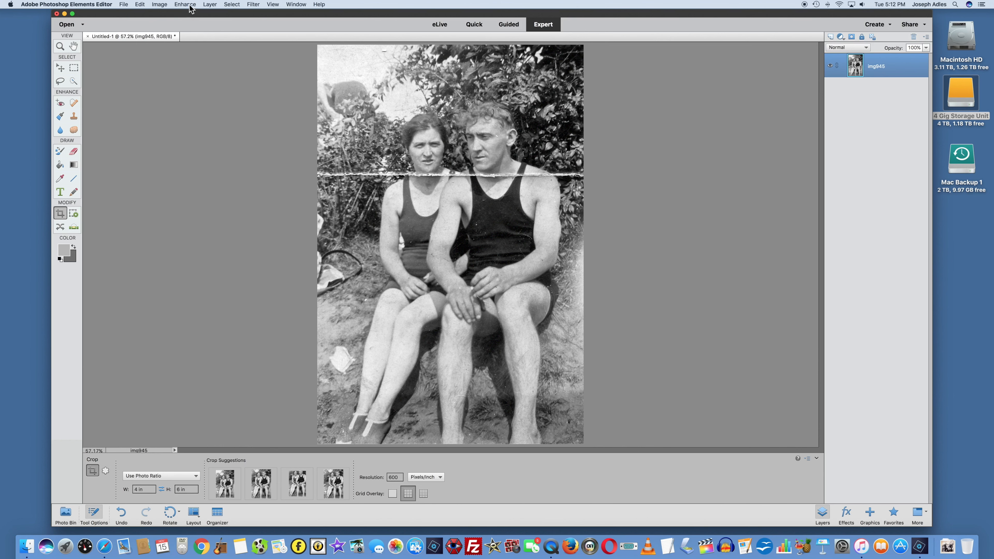
Add a gradient fill layer above the photo, using the Overlay blending mode at 100% opacity.
click(210, 4)
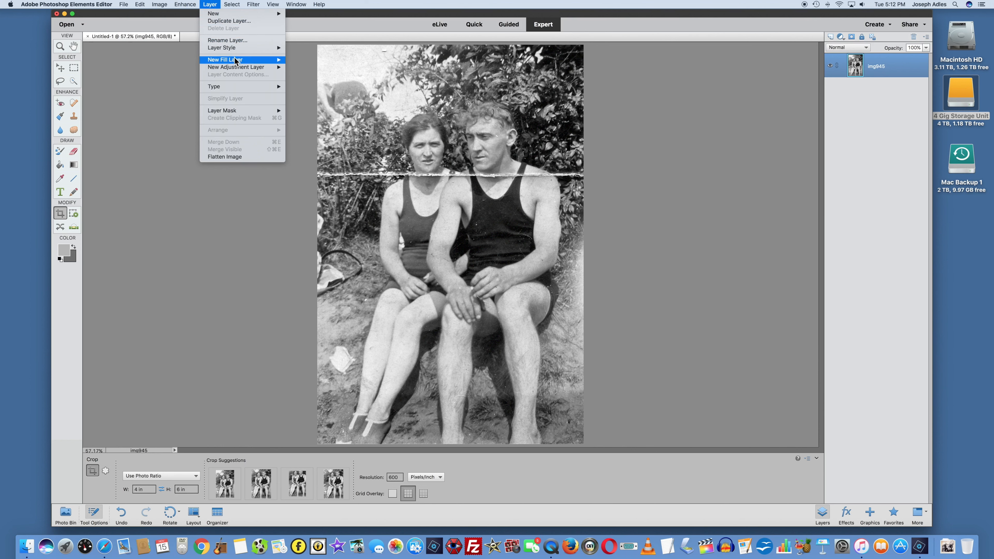
click(154, 153)
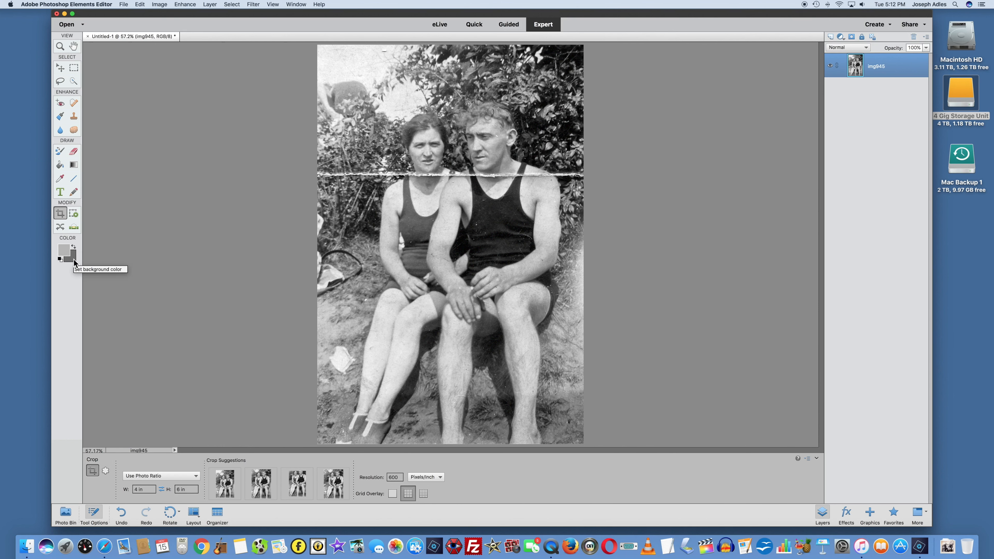
click(209, 5)
mouse_move(250, 60)
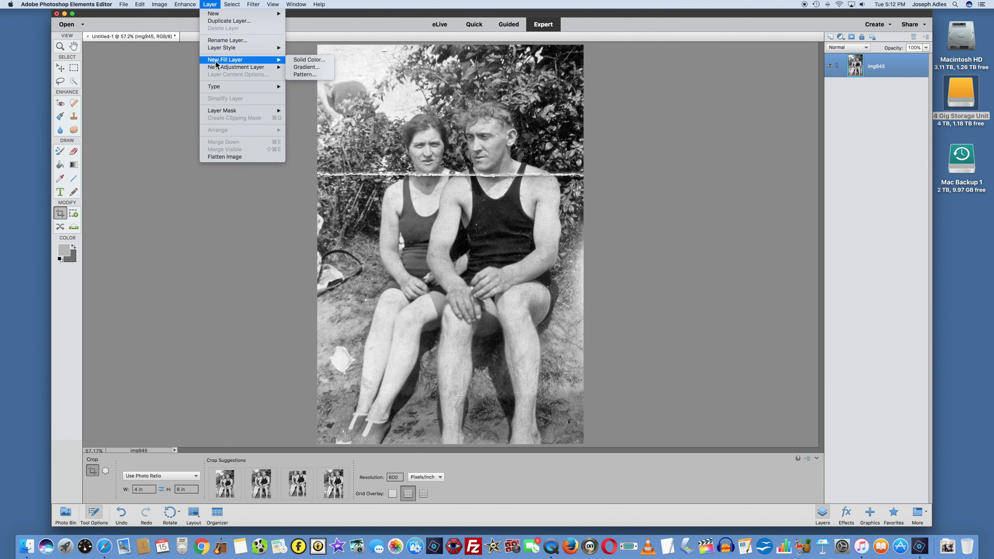
click(309, 67)
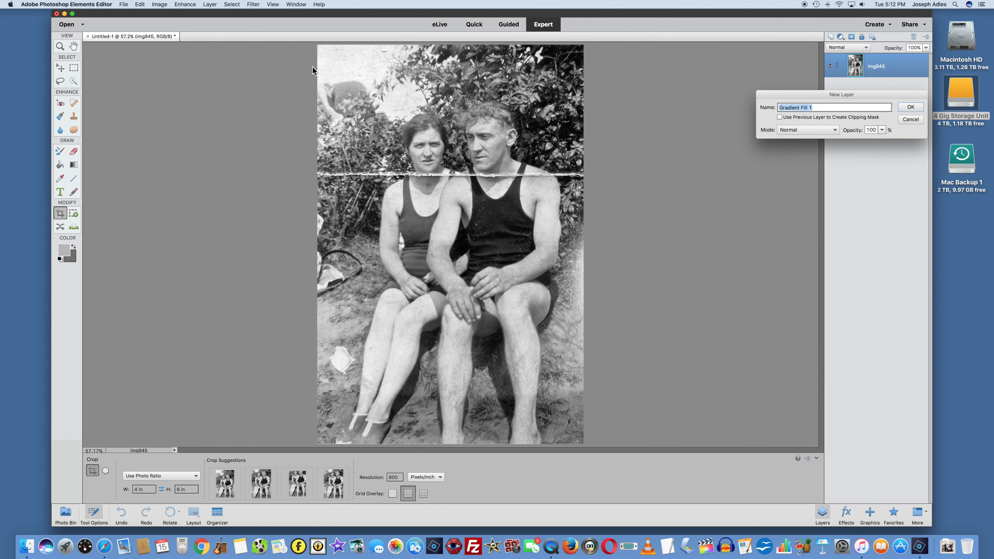
click(835, 130)
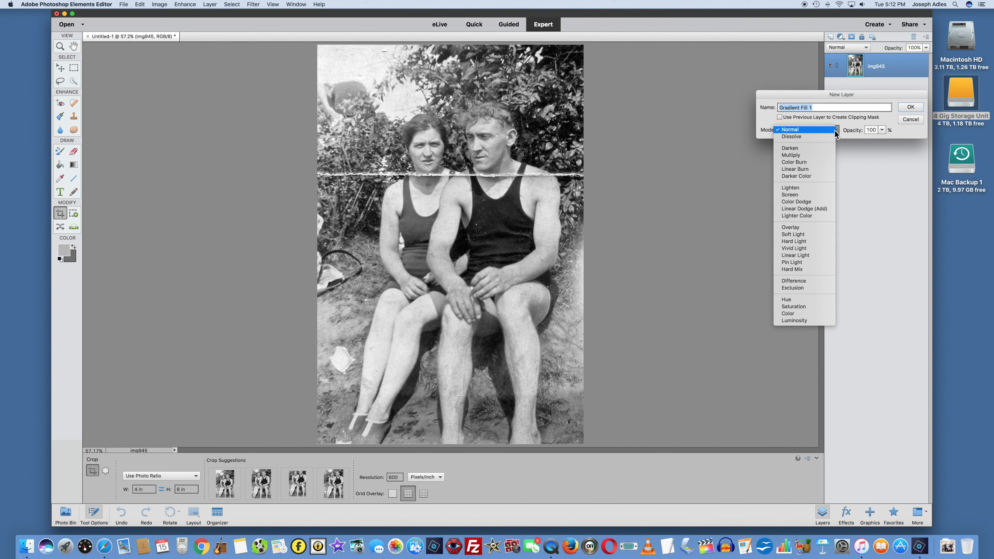
click(799, 229)
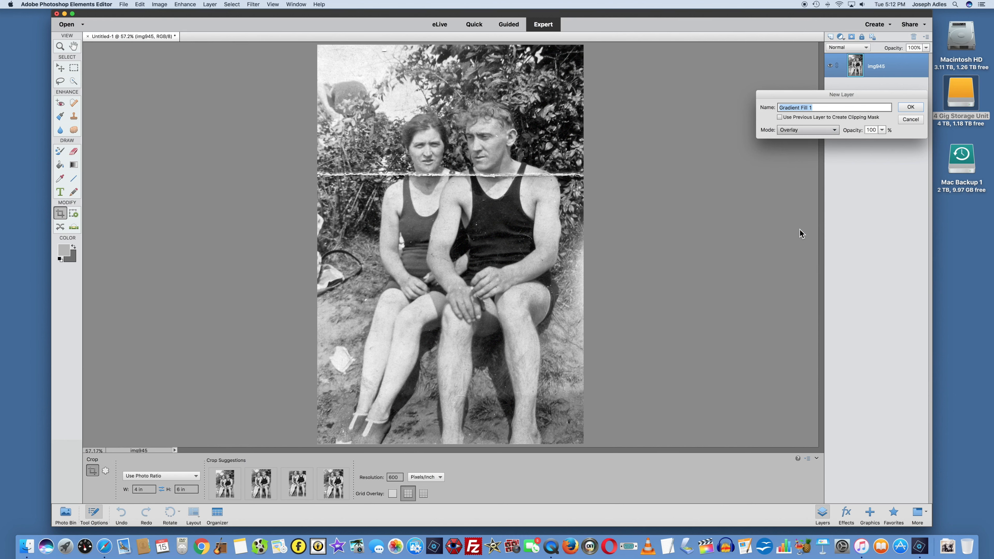
click(910, 108)
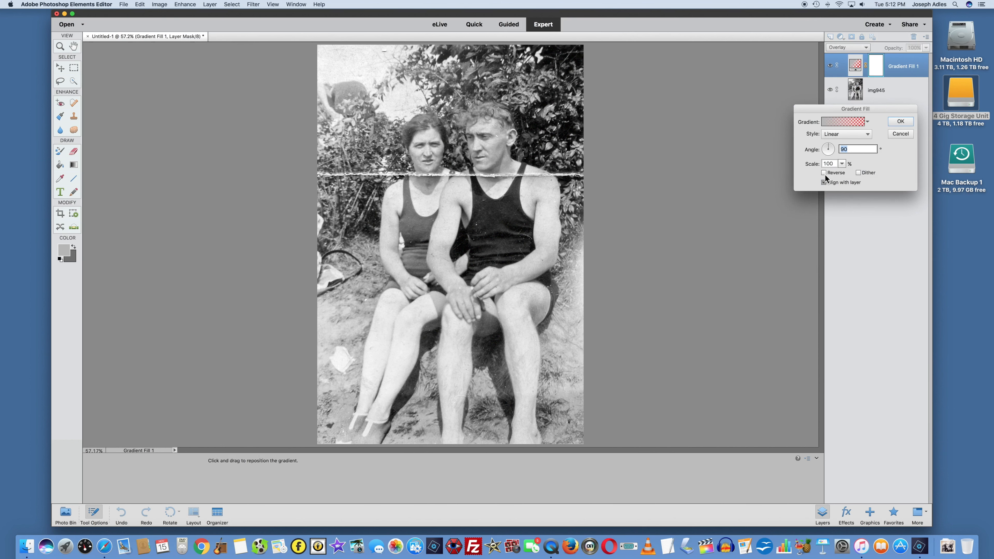
Set the linear gradient fill's angle to 0° and reverse the gradient colors.
click(824, 173)
click(824, 173)
click(825, 173)
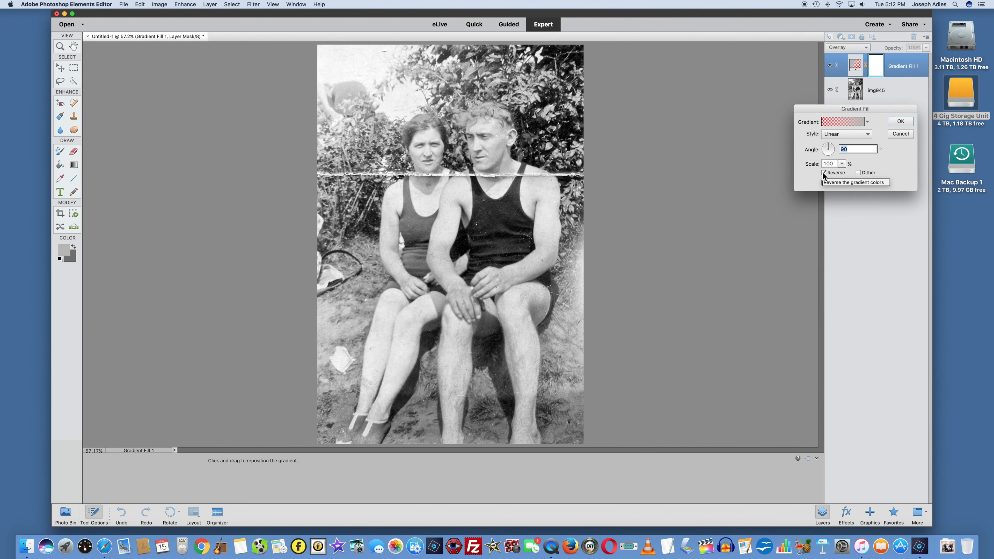
click(824, 173)
drag(829, 148, 835, 152)
text(0)
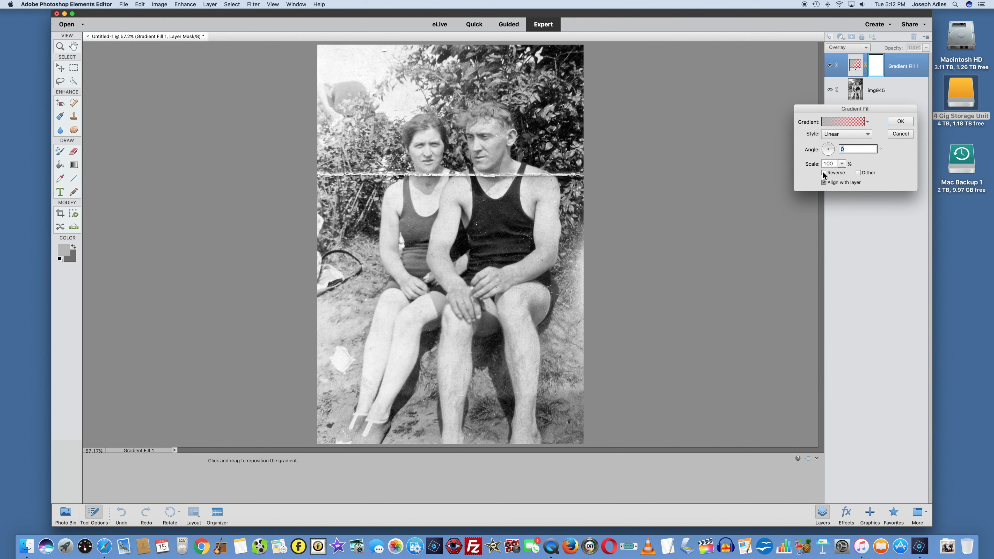
click(823, 173)
click(823, 172)
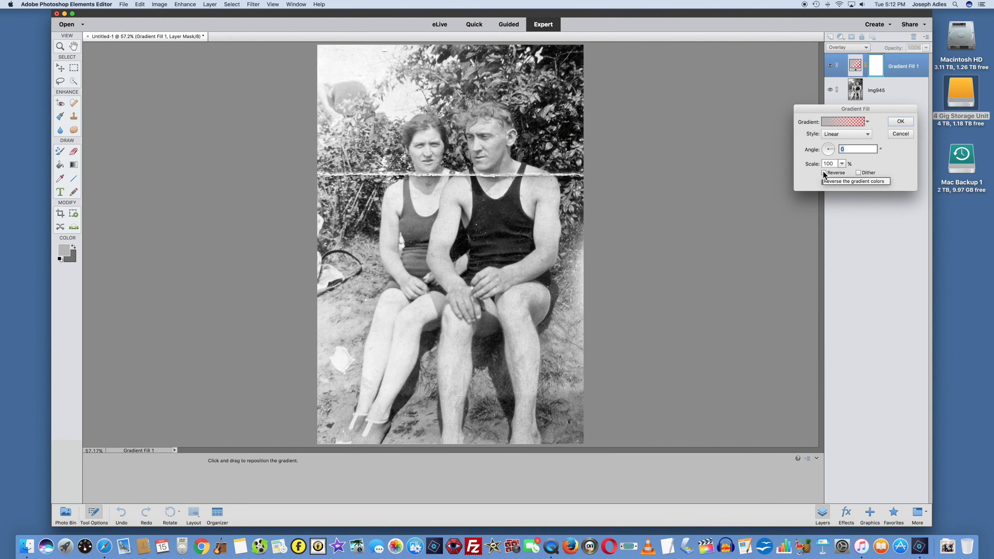
click(823, 172)
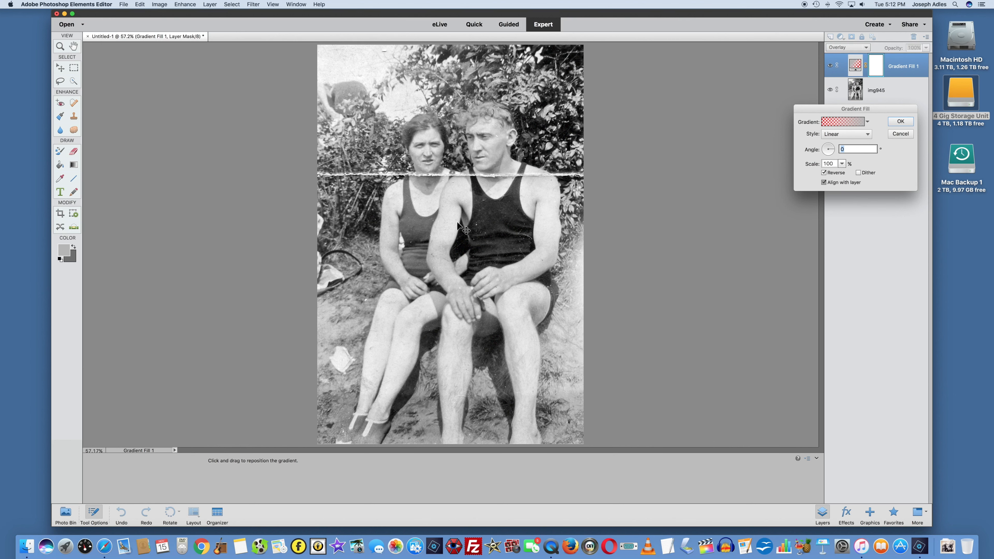
Reposition the gradient over the photo, accept the fill and flatten the image.
mouse_move(407, 209)
mouse_down()
mouse_move(529, 209)
mouse_move(485, 221)
mouse_move(411, 212)
mouse_up()
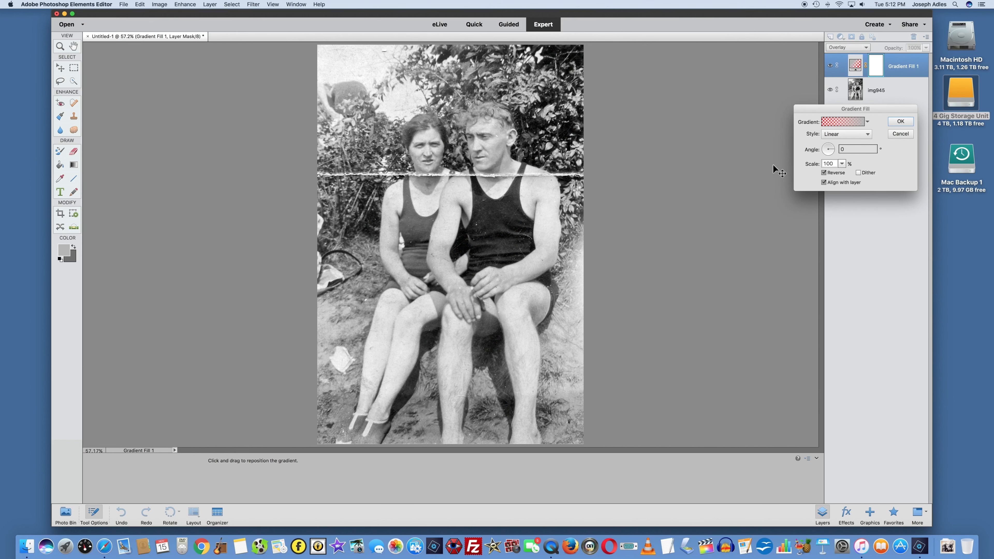
click(900, 122)
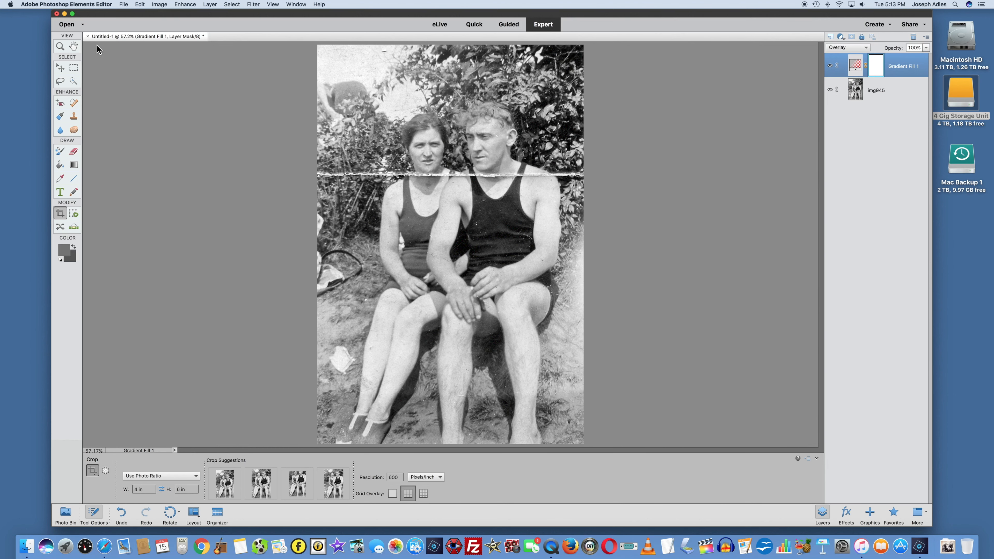
click(210, 4)
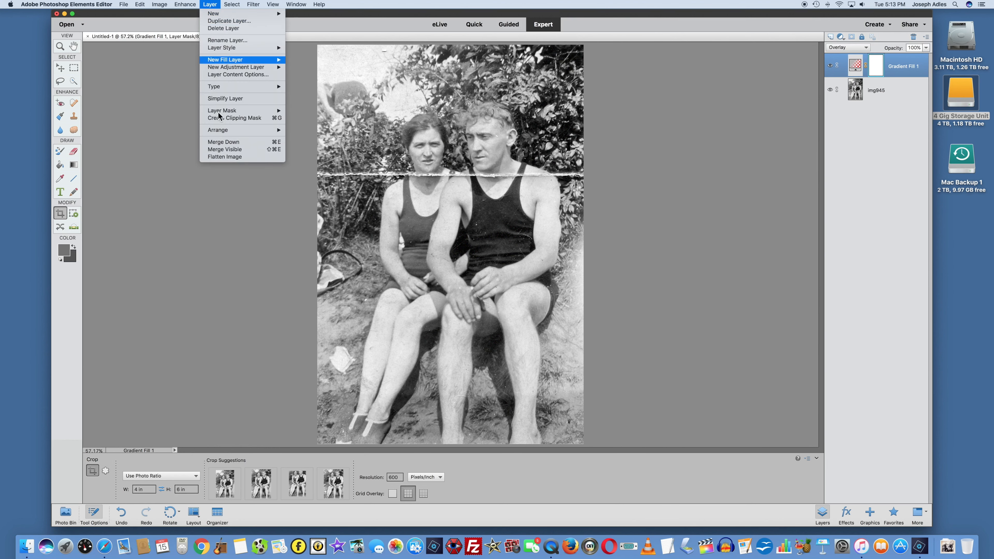
click(220, 157)
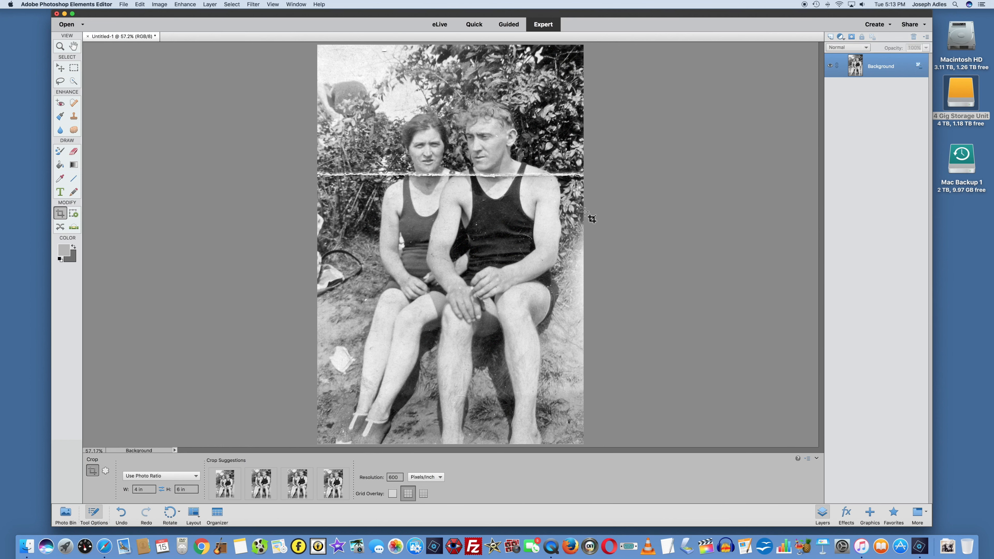
Remove a speck from the bright sky above the couple with the 21 px content-aware Spot Healing Brush.
click(73, 102)
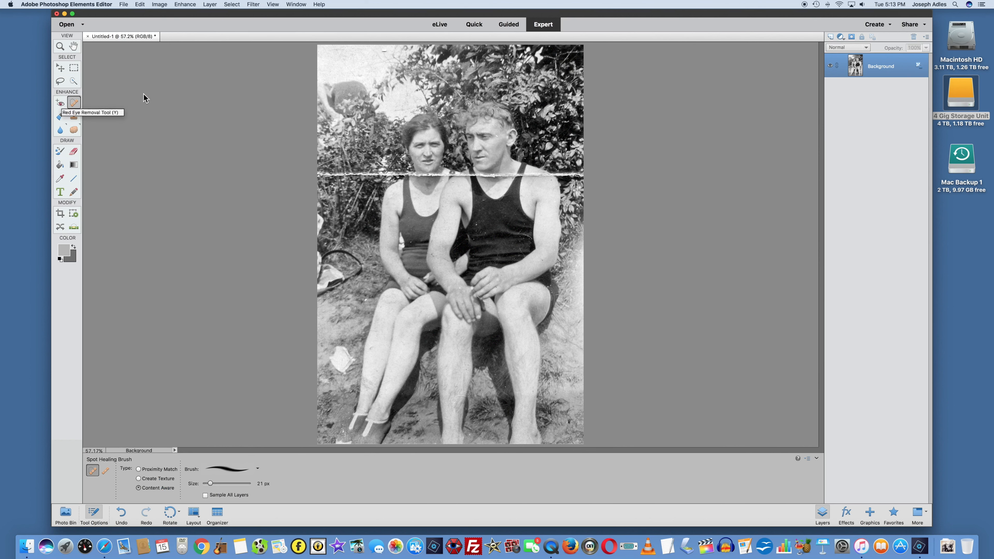
key(super+equal)
key(super+equal)
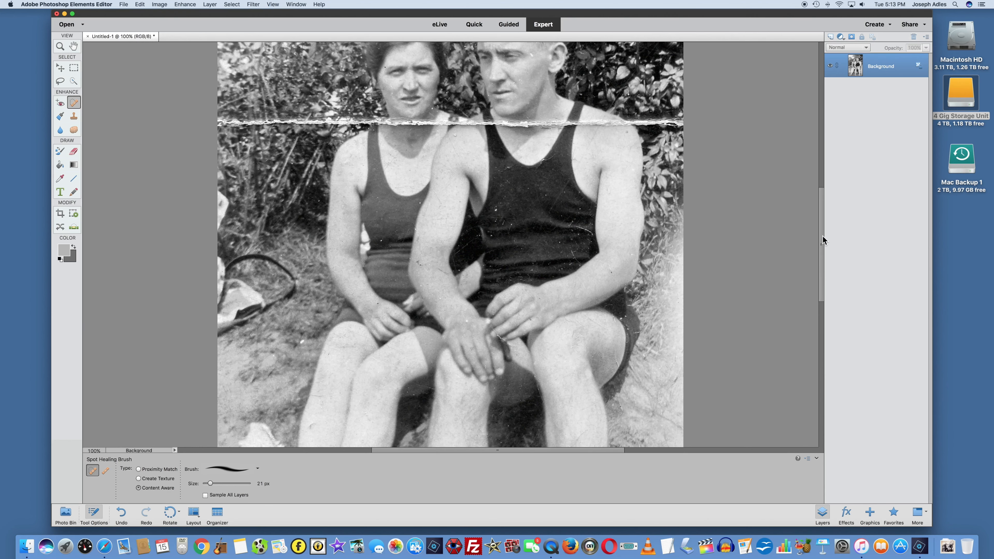
drag(824, 243, 820, 190)
click(334, 77)
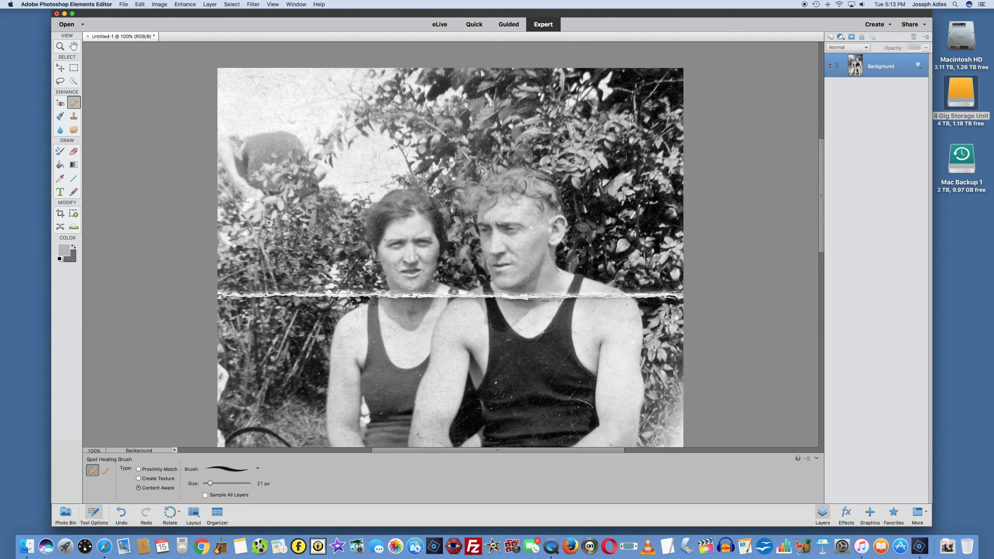
scroll(329, 79, down, 10)
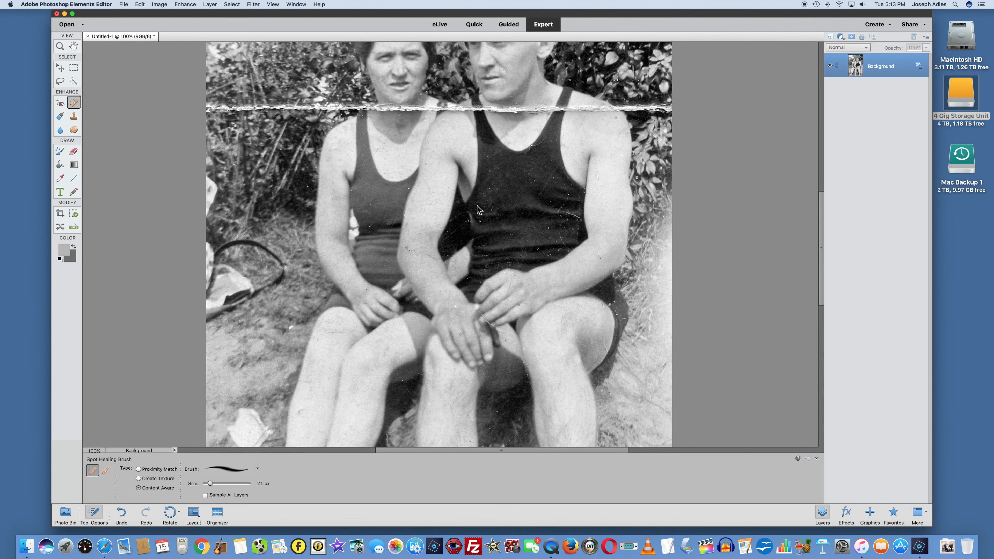
Spot-heal specks and scratches on the couple's arms, hands and swimsuits.
key(super+equal)
key(super+equal)
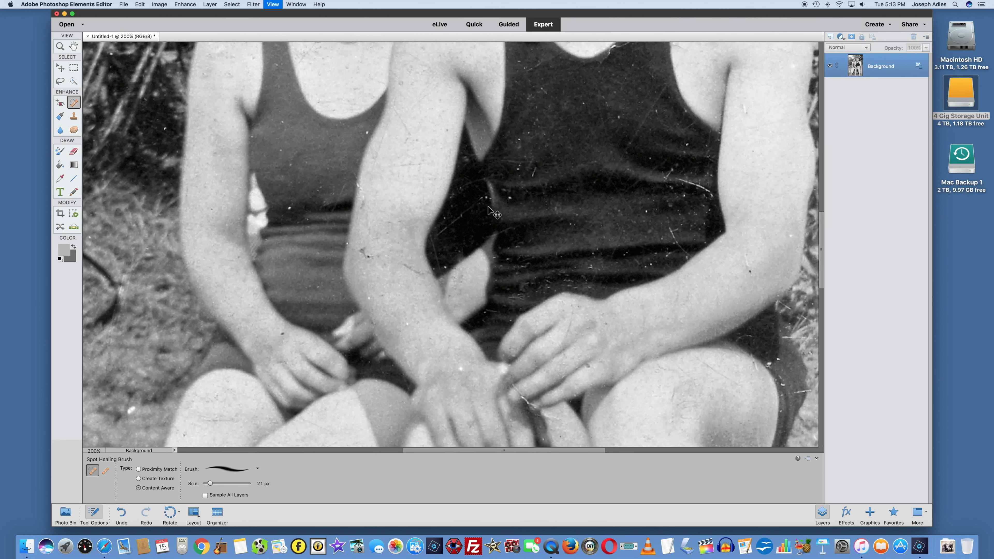
click(327, 262)
click(386, 365)
click(468, 433)
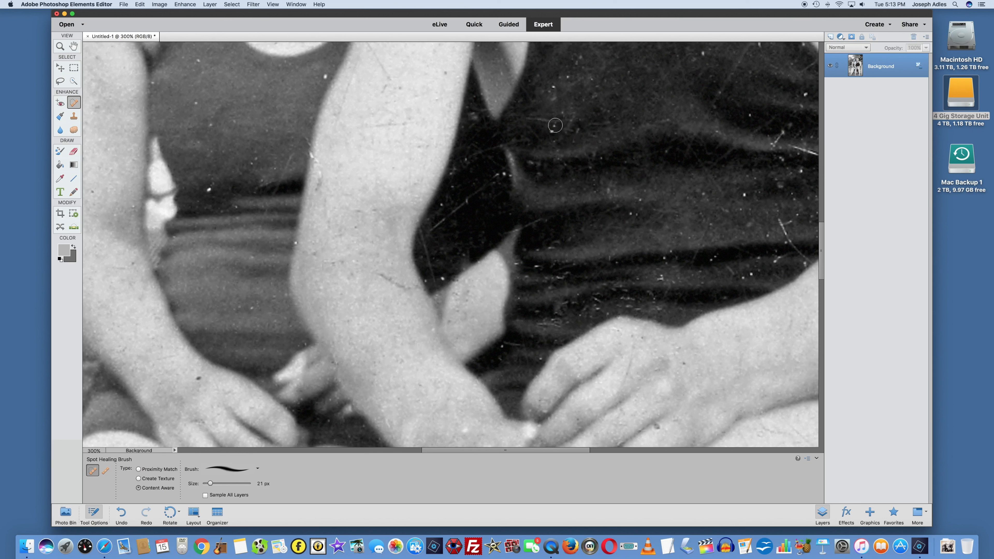
click(383, 278)
drag(384, 277, 406, 290)
click(209, 190)
click(324, 74)
Set up the Clone Stamp tool with the soft 28 px brush from Basic Brushes for the crease at the man's shoulder.
click(273, 4)
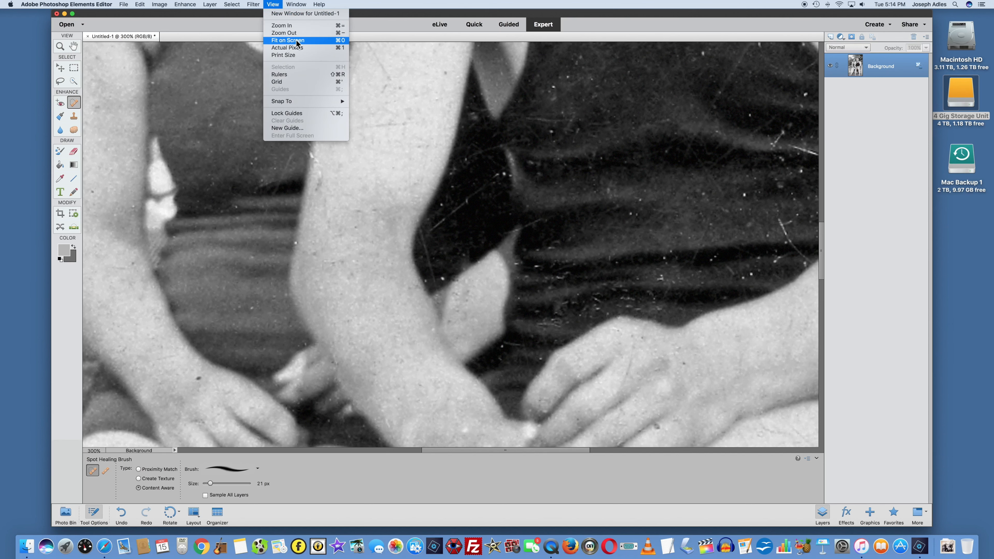
click(295, 33)
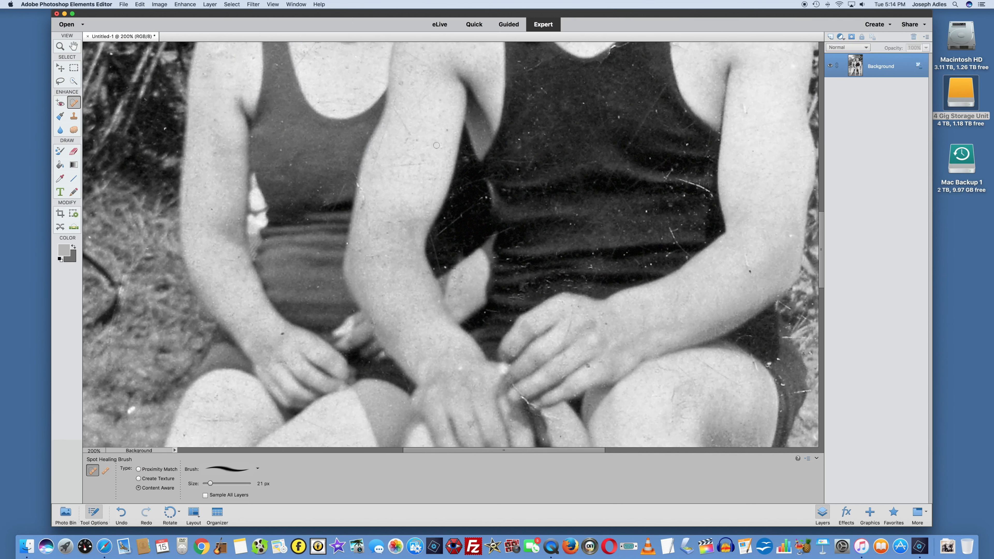
scroll(451, 155, up, 10)
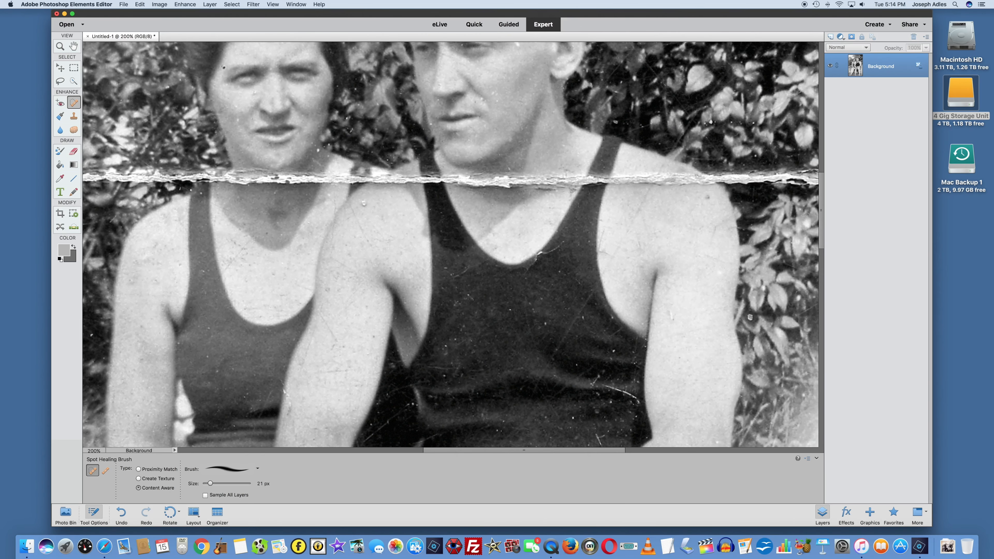
scroll(450, 155, right, 8)
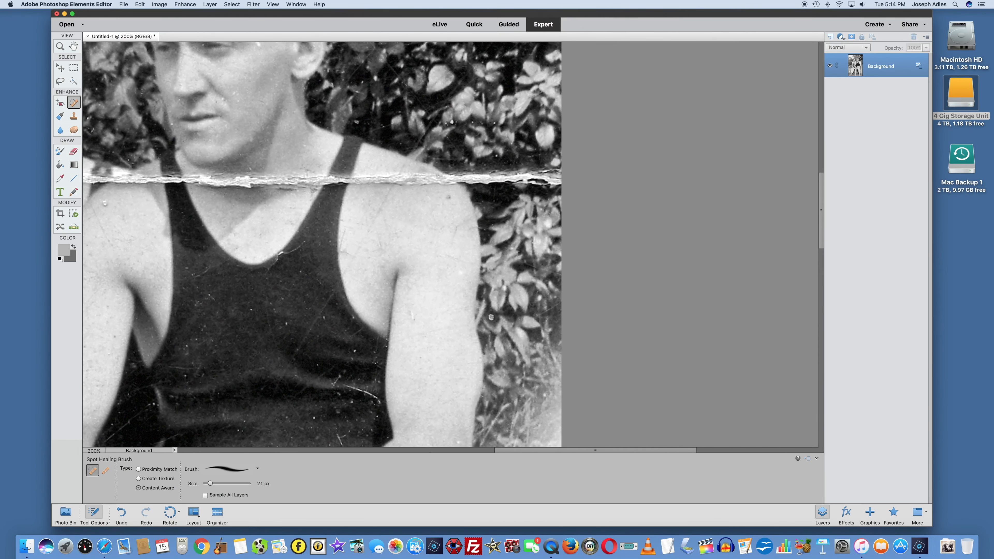
click(73, 116)
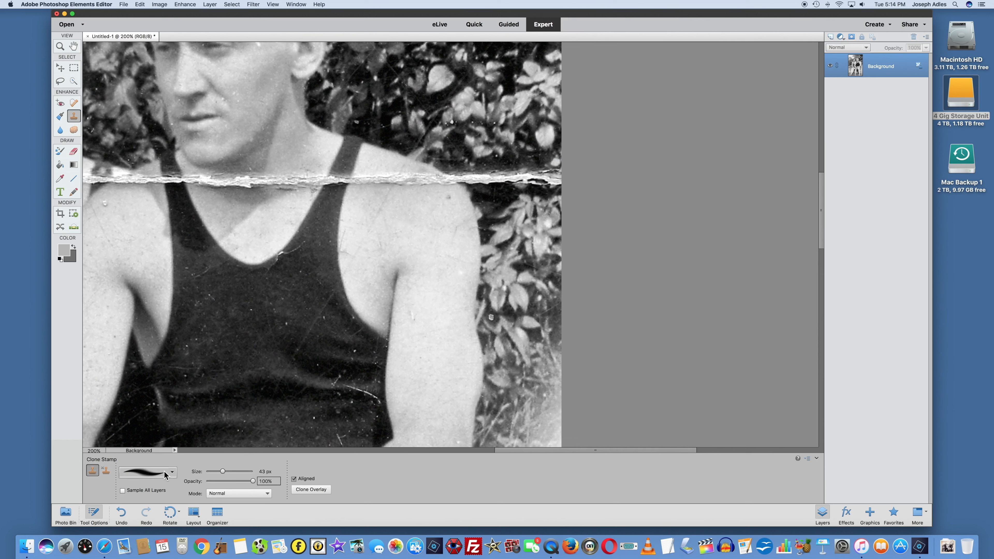
click(173, 472)
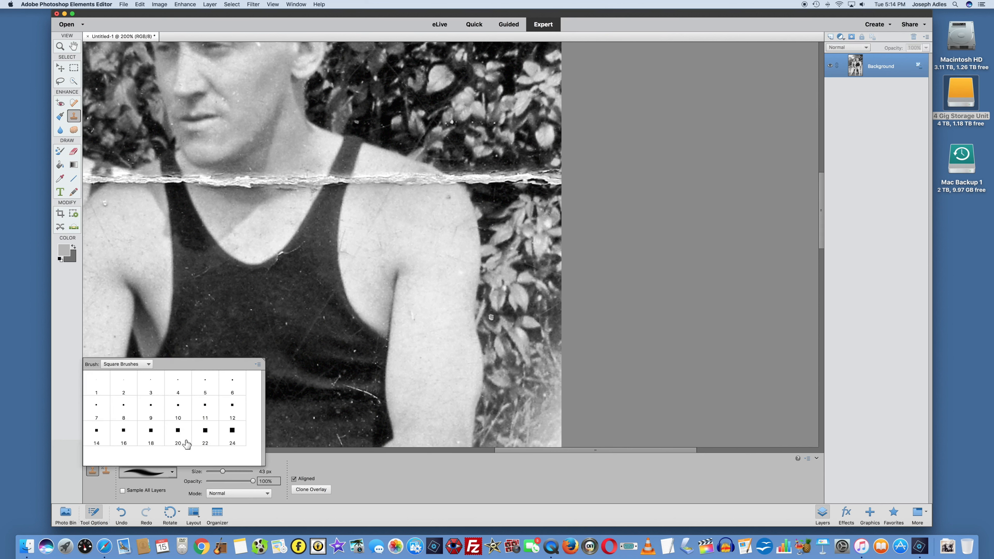
click(149, 365)
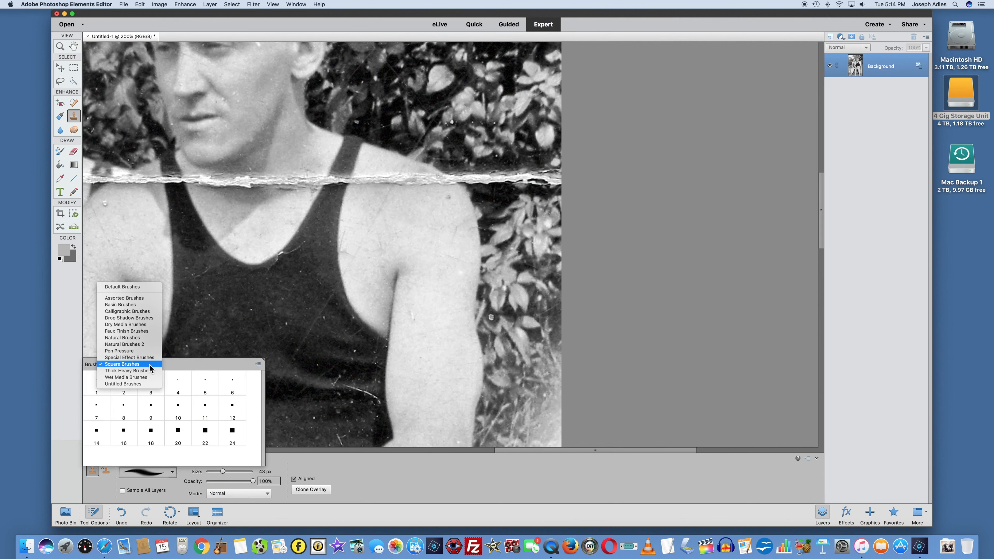
click(129, 306)
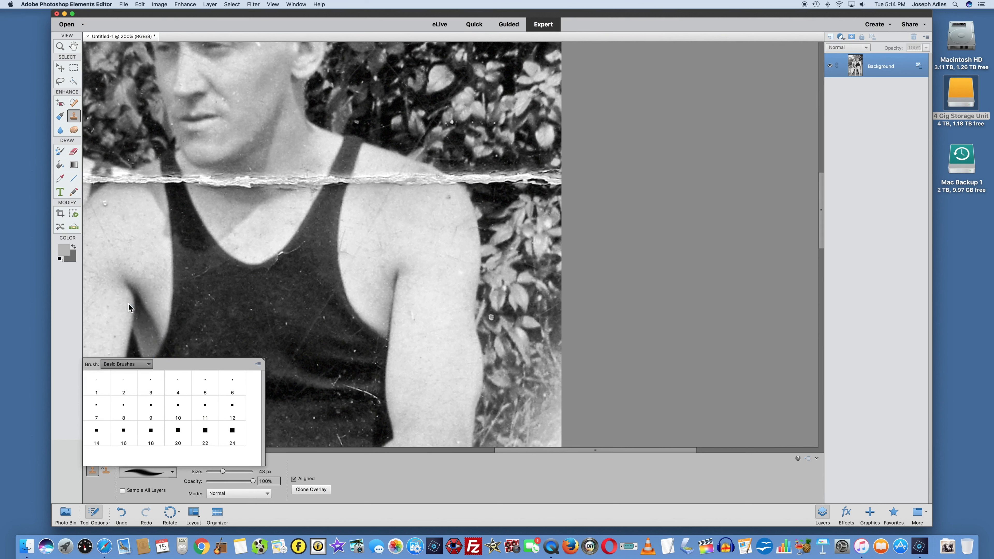
scroll(168, 426, down, 3)
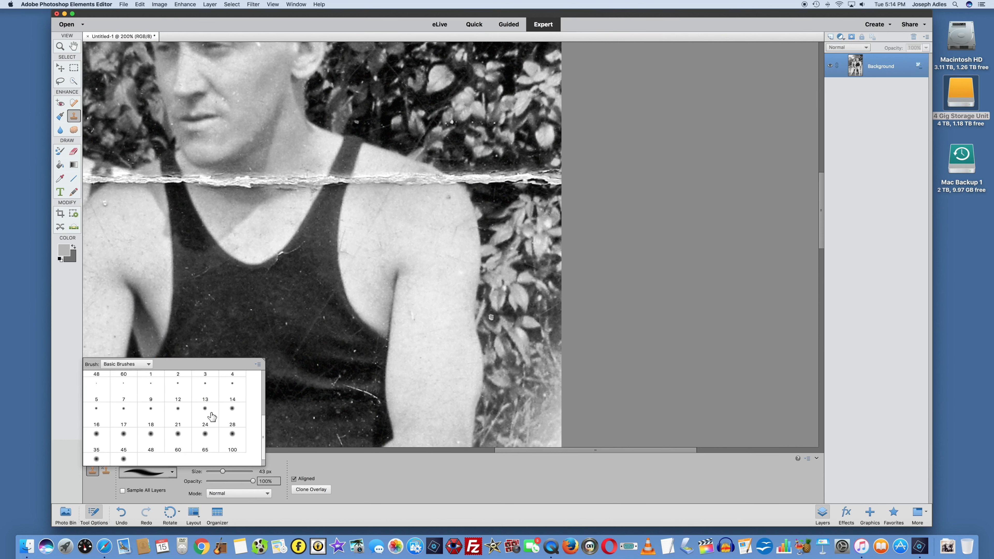
click(232, 410)
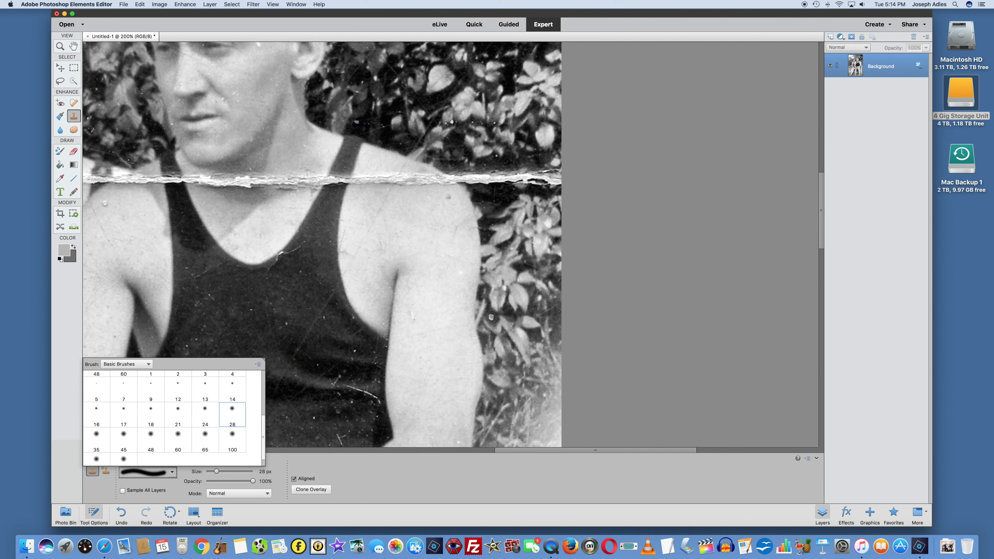
Clone nearby foliage over the horizontal crease between the photo's right edge and the man's shoulder.
alt+click(549, 112)
click(553, 107)
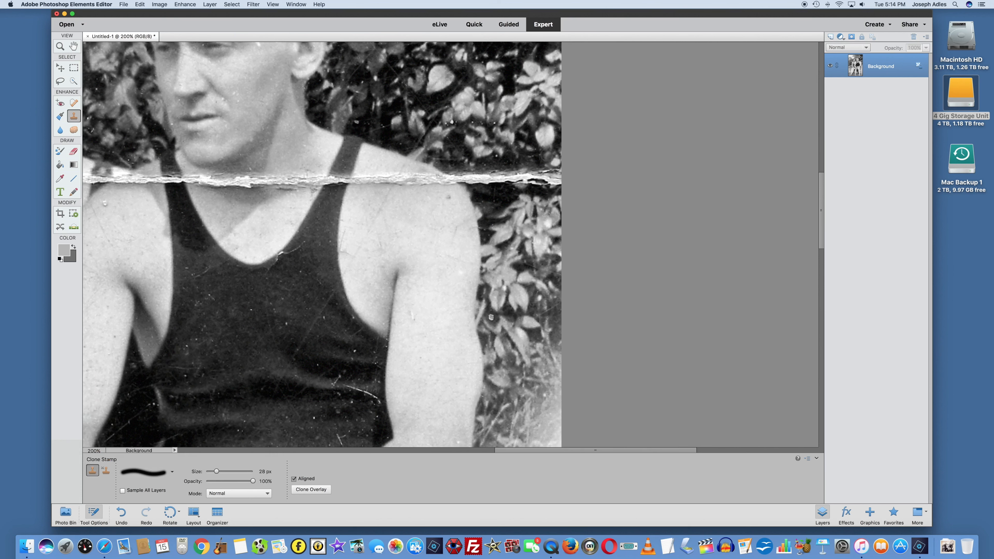
mouse_move(547, 168)
mouse_down()
mouse_move(546, 184)
mouse_move(559, 190)
mouse_up()
alt+click(538, 153)
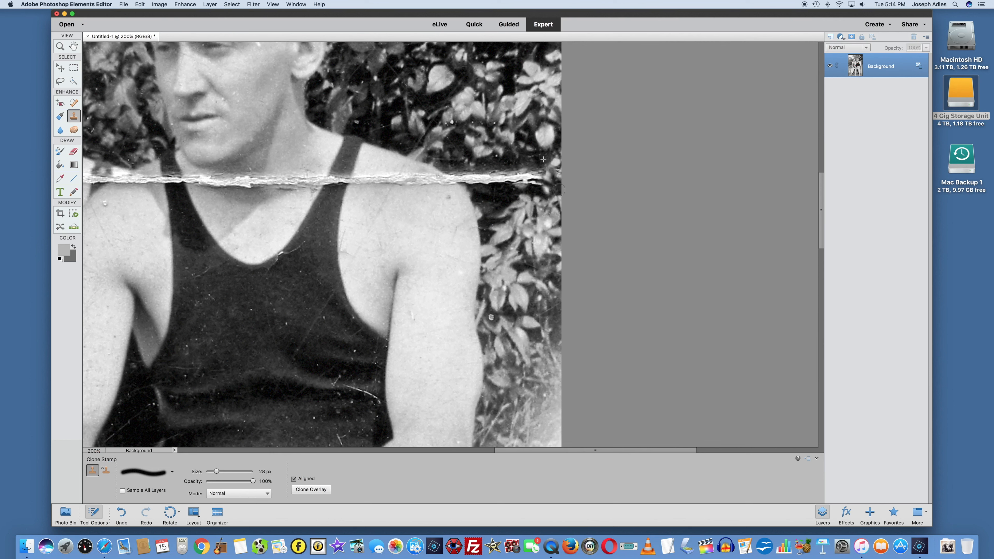
alt+click(532, 119)
mouse_move(539, 166)
mouse_down()
mouse_move(517, 195)
mouse_move(512, 175)
mouse_move(510, 183)
mouse_move(471, 172)
mouse_move(490, 161)
mouse_move(504, 172)
mouse_move(477, 161)
mouse_move(495, 167)
mouse_move(479, 162)
mouse_move(484, 181)
mouse_move(469, 176)
mouse_move(484, 185)
mouse_move(458, 172)
mouse_move(474, 183)
mouse_move(502, 179)
mouse_move(521, 226)
mouse_move(497, 169)
mouse_up()
alt+click(519, 112)
alt+click(493, 127)
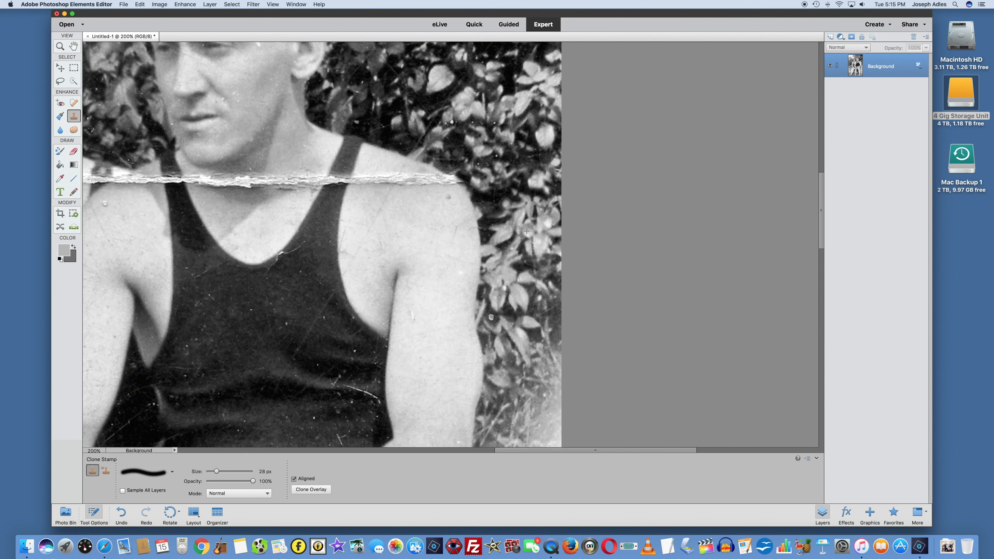
scroll(500, 212, left, 8)
scroll(499, 213, left, 20)
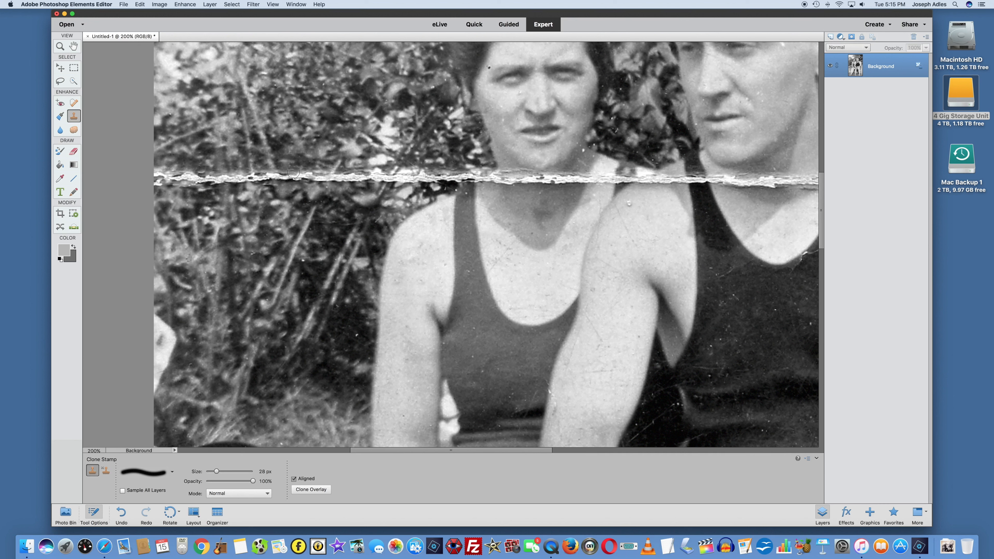
Clone nearby foliage over the horizontal crease at the photo's left edge, sampling from above and below it.
alt+click(221, 158)
mouse_move(217, 173)
mouse_down()
mouse_move(201, 168)
mouse_move(186, 183)
mouse_move(209, 186)
mouse_move(176, 172)
mouse_up()
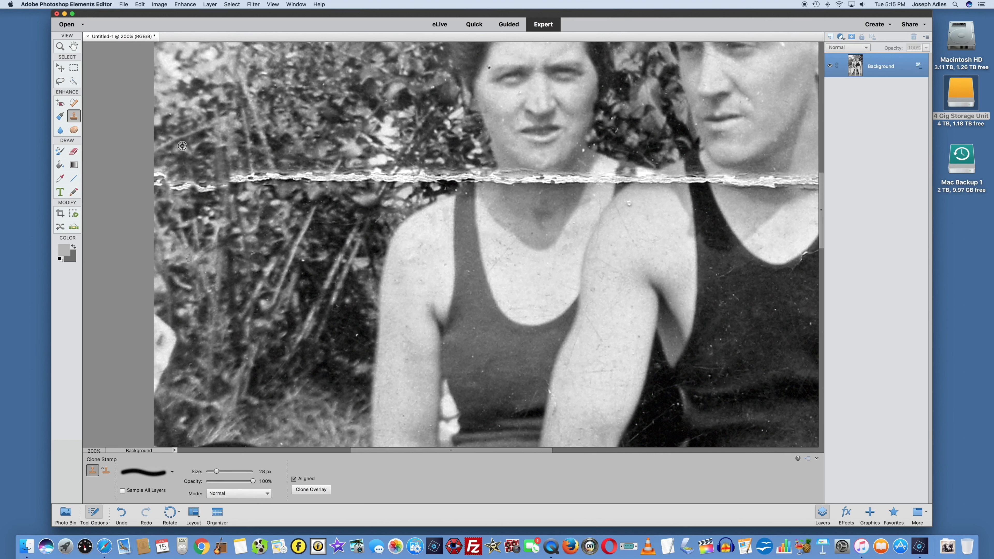
alt+click(185, 224)
mouse_move(172, 189)
mouse_down()
mouse_move(152, 183)
mouse_move(192, 187)
mouse_up()
alt+click(195, 234)
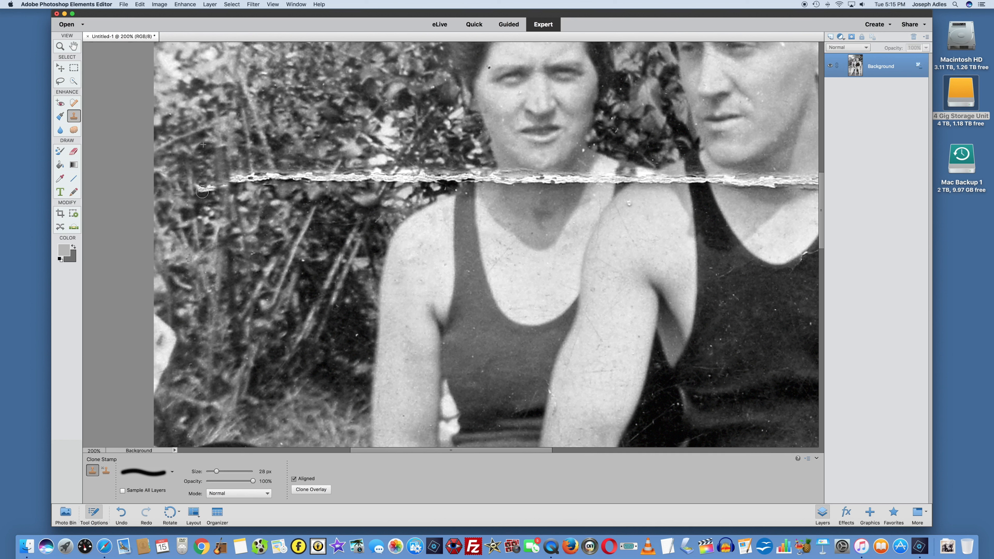
mouse_move(202, 191)
mouse_down()
mouse_move(213, 186)
mouse_move(200, 170)
mouse_up()
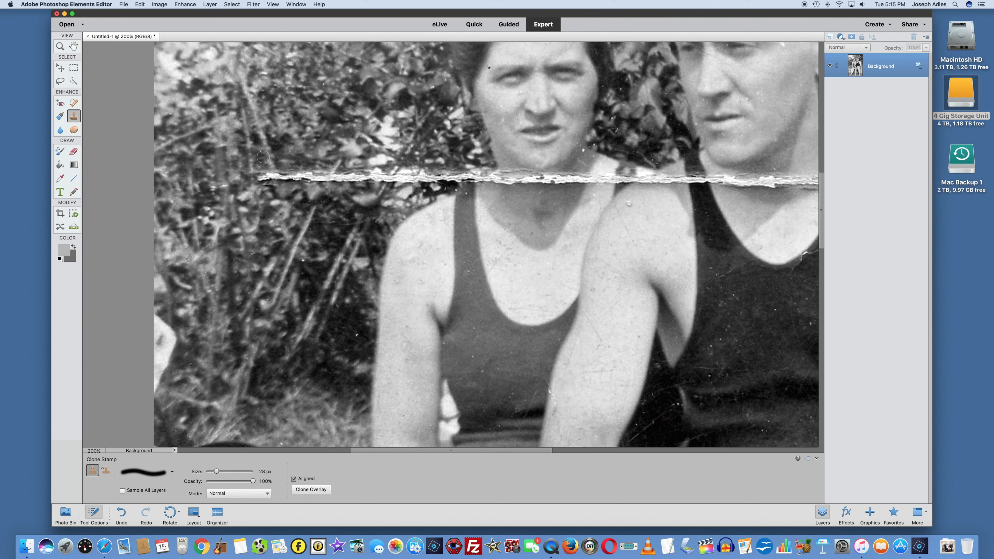
Clone foliage over the crease through the bushes up to the woman's shoulder strap.
drag(256, 181, 307, 176)
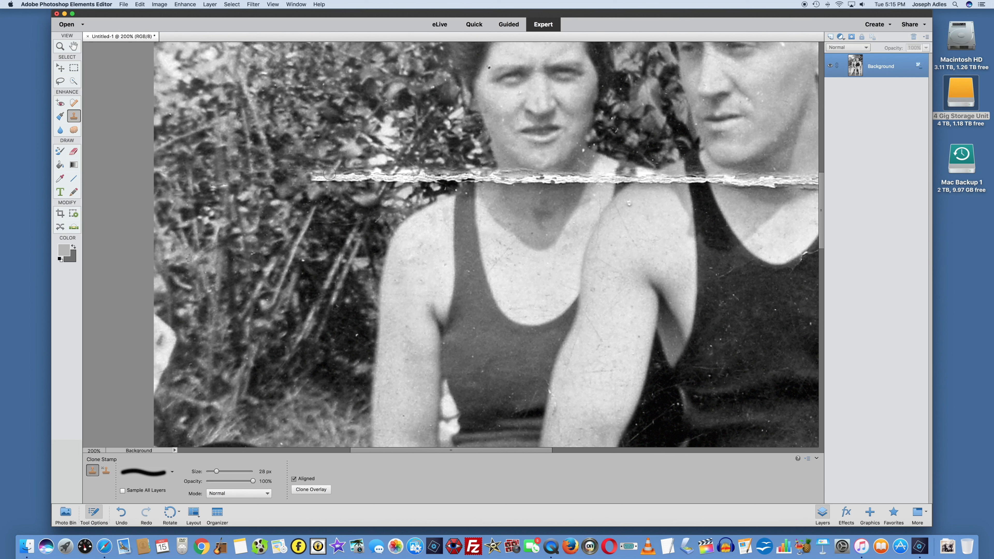
drag(327, 177, 322, 172)
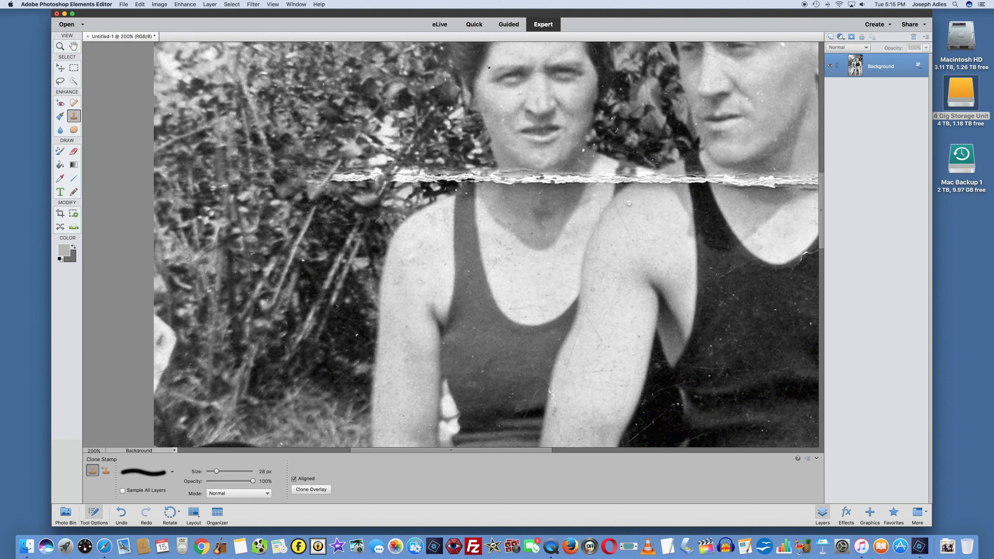
mouse_move(367, 180)
mouse_down()
mouse_move(352, 192)
mouse_move(333, 179)
mouse_move(363, 180)
mouse_up()
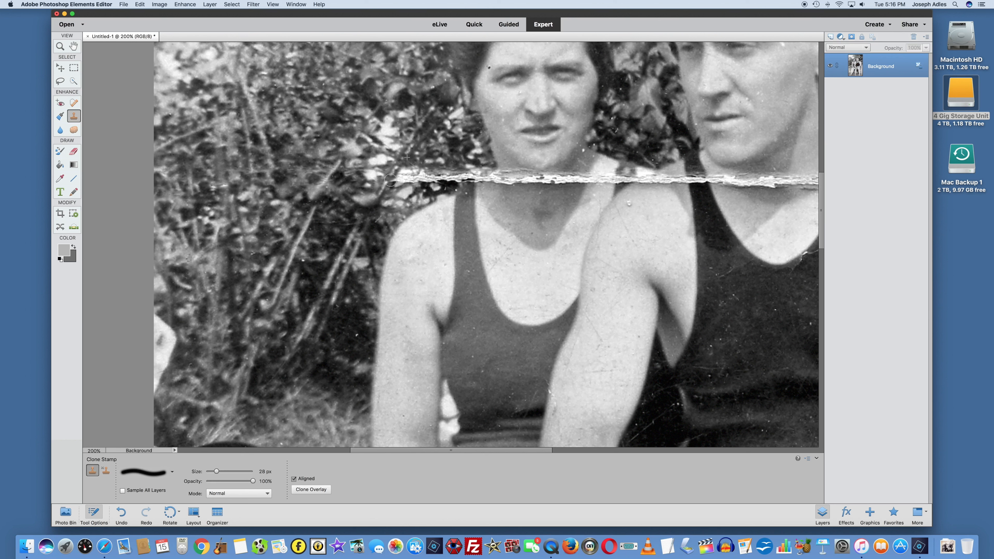
mouse_move(390, 175)
mouse_down()
mouse_move(405, 190)
mouse_move(412, 169)
mouse_move(431, 177)
mouse_move(458, 172)
mouse_up()
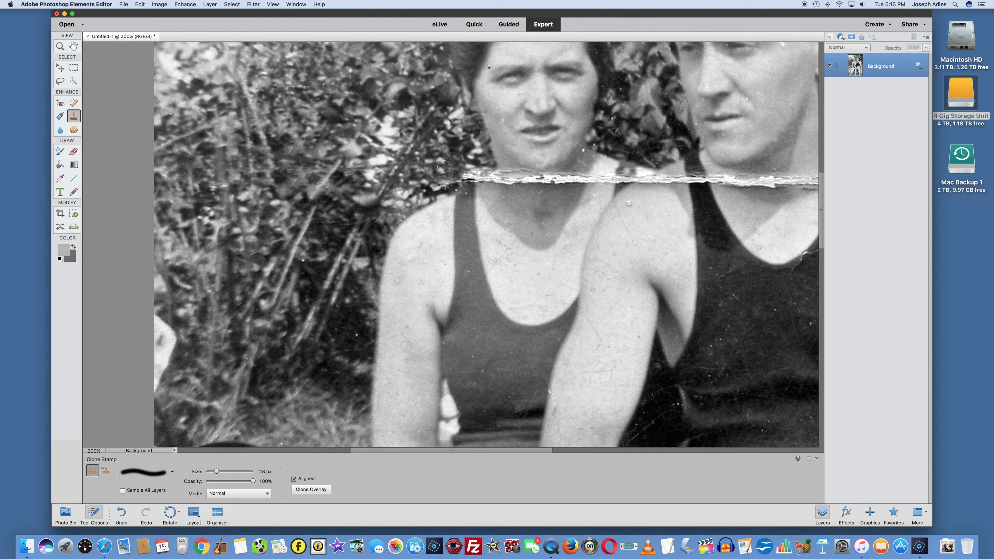
Clone dark foliage over the crease and its leftover marks just above the woman's shoulder and strap.
alt+click(447, 158)
key(super+equal)
key(super+equal)
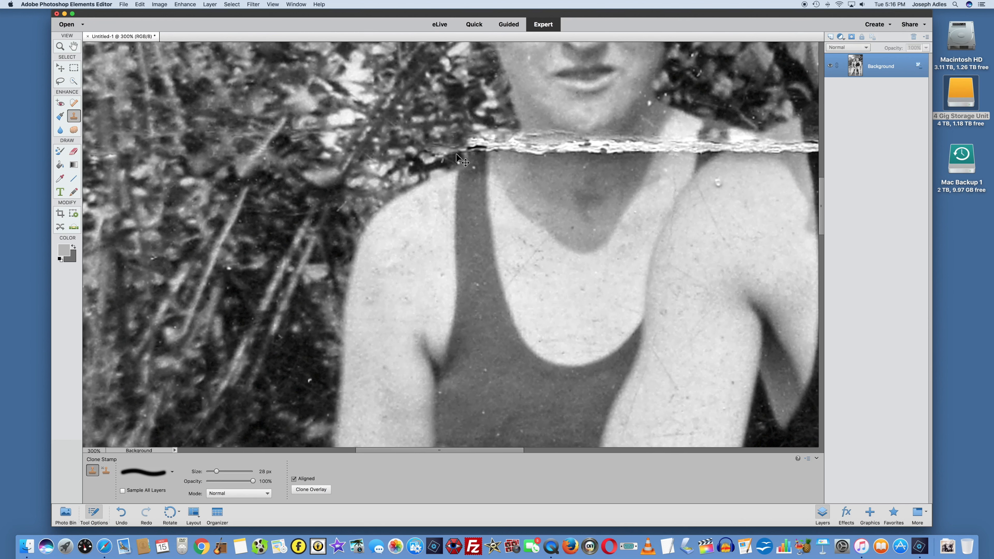
scroll(457, 154, up, 3)
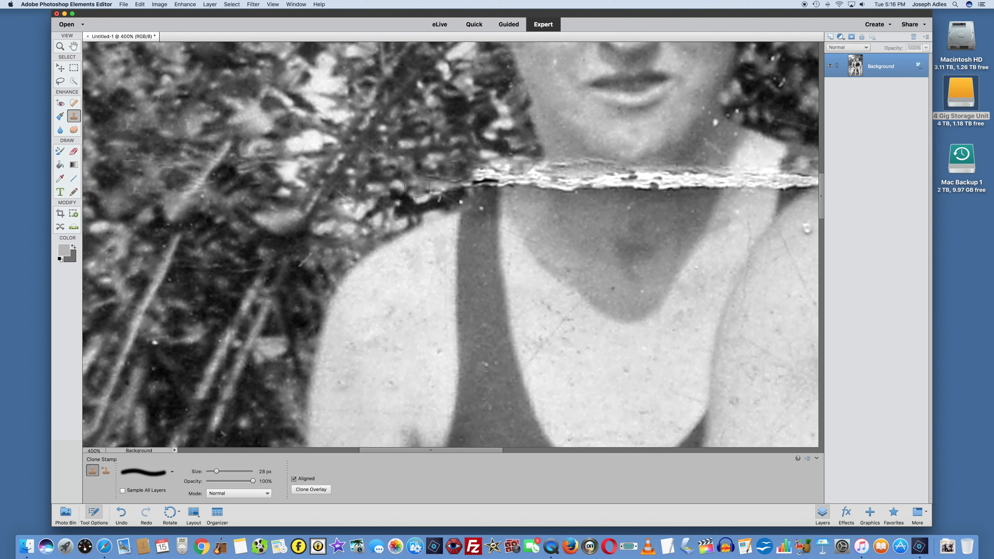
click(438, 190)
drag(438, 190, 421, 189)
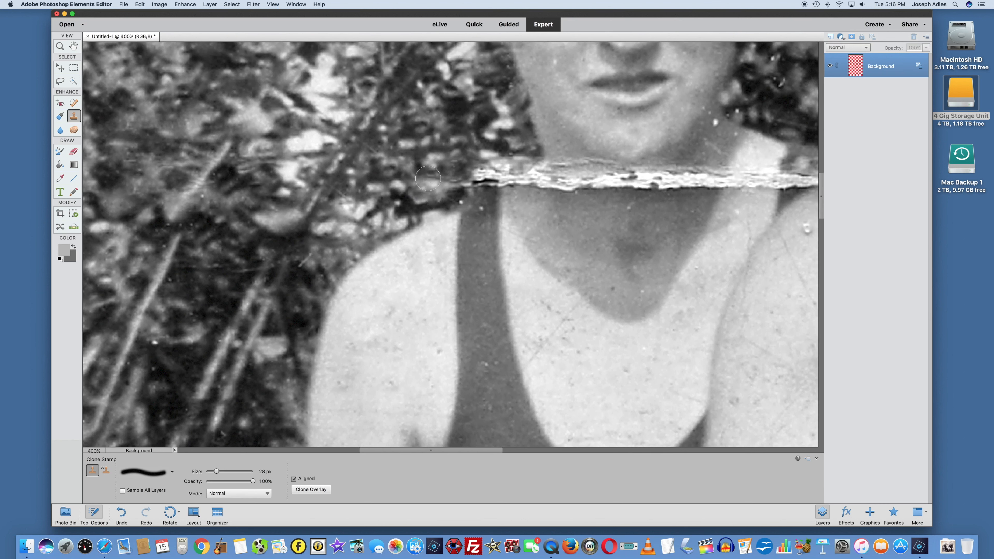
click(474, 158)
mouse_move(474, 158)
mouse_down()
mouse_move(471, 172)
mouse_move(483, 172)
mouse_move(465, 177)
mouse_move(481, 181)
mouse_move(473, 174)
mouse_up()
super+click(411, 137)
click(517, 185)
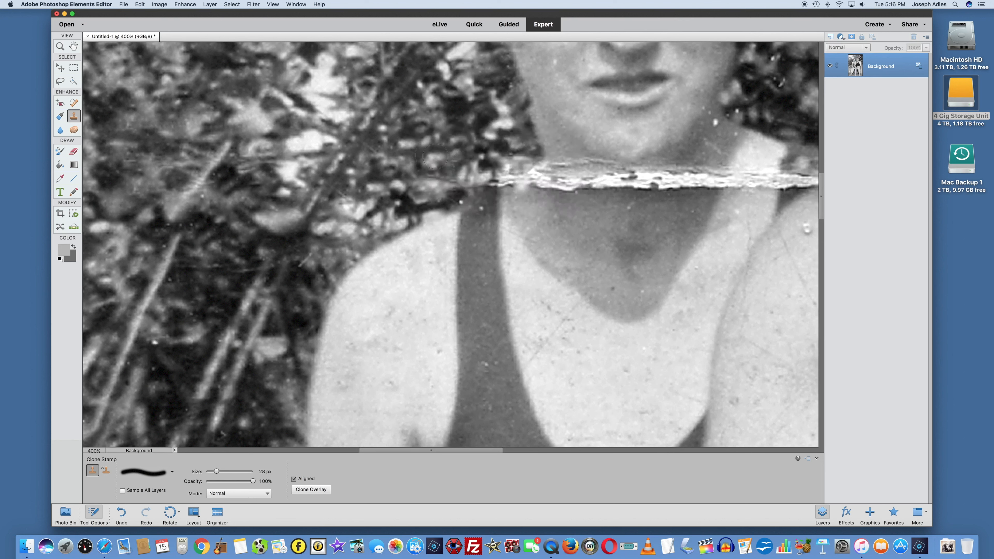
mouse_move(435, 165)
mouse_down()
mouse_move(468, 179)
mouse_move(508, 169)
mouse_move(465, 182)
mouse_up()
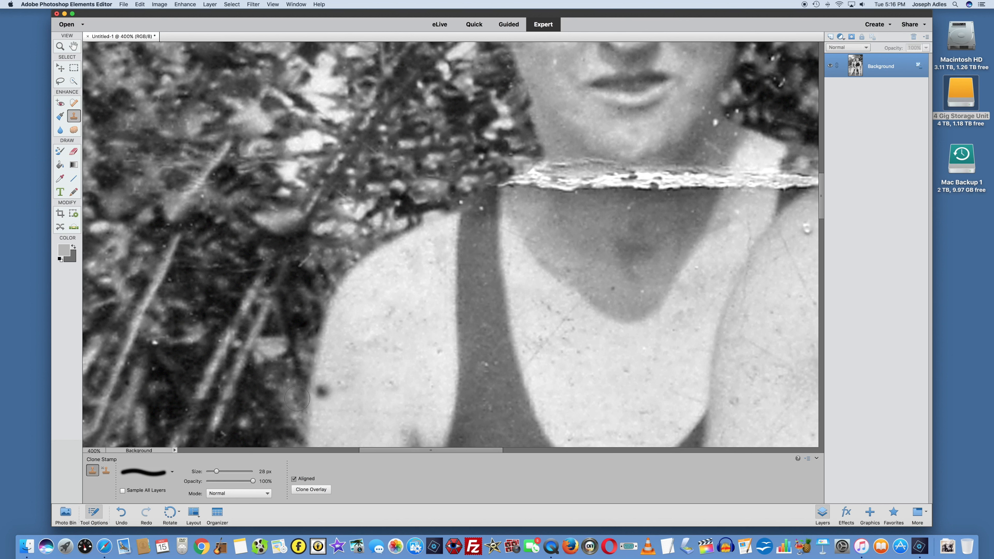
Set the clone brush to 20 px and 53% opacity and clone out the crease where the woman's strap meets her neck.
drag(234, 481, 214, 470)
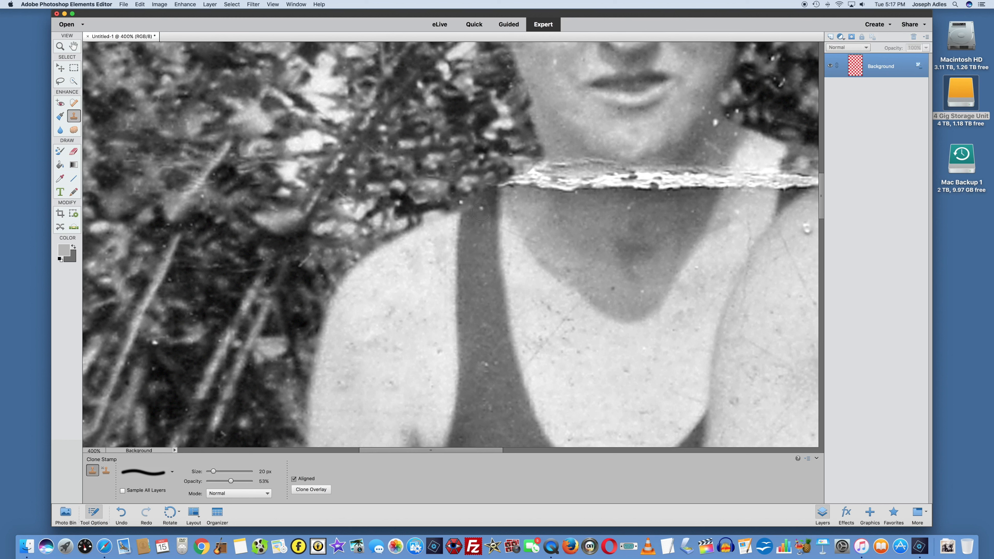
drag(479, 217, 483, 206)
mouse_move(508, 199)
mouse_down()
mouse_move(533, 181)
mouse_move(544, 208)
mouse_move(544, 183)
mouse_move(511, 186)
mouse_up()
alt+click(552, 204)
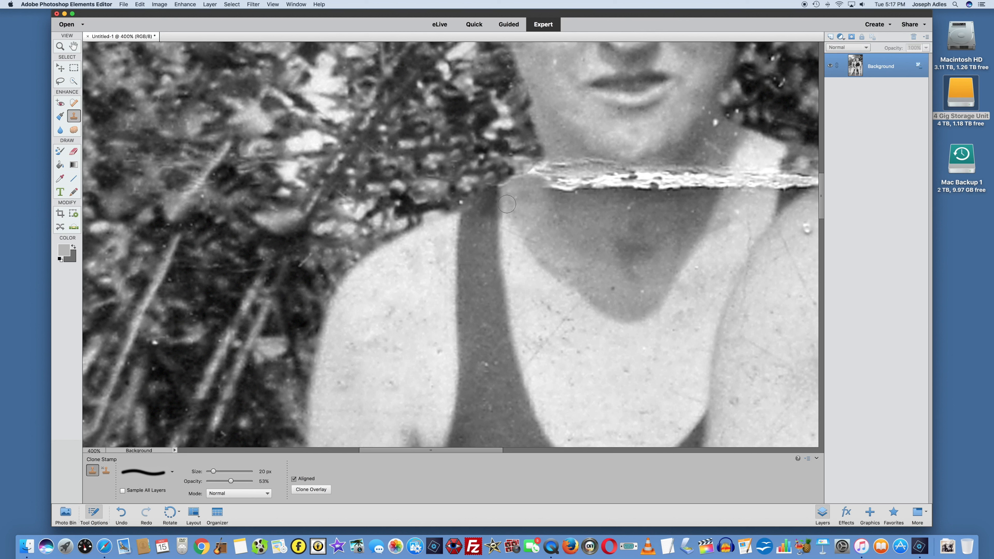
alt+click(514, 143)
mouse_move(514, 168)
mouse_down()
mouse_move(510, 179)
mouse_move(518, 168)
mouse_up()
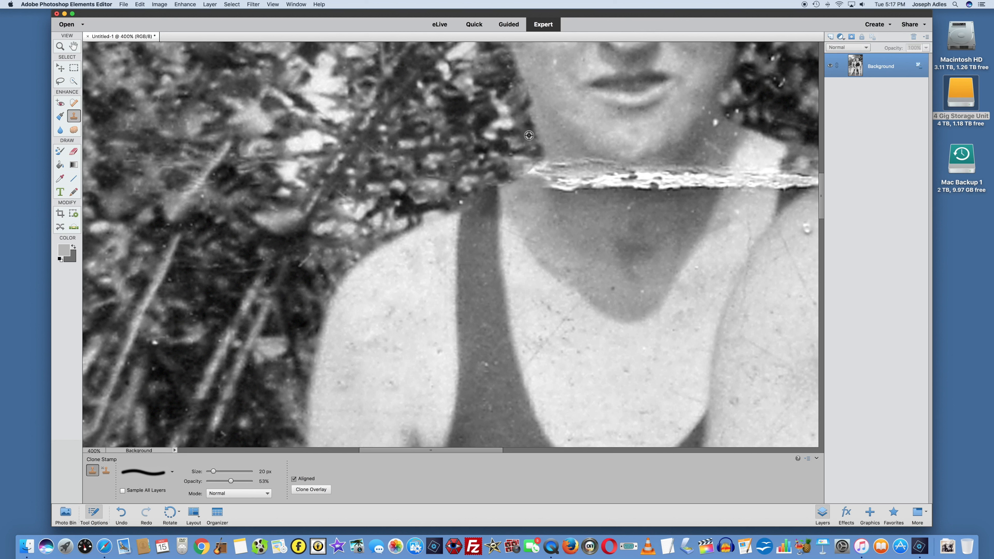
Clone skin and foliage over the crease along the strap side of the woman's neck, below her jaw.
drag(542, 168, 541, 172)
mouse_move(556, 190)
mouse_down()
mouse_move(558, 173)
mouse_move(549, 182)
mouse_move(558, 195)
mouse_move(547, 184)
mouse_move(553, 157)
mouse_move(540, 168)
mouse_up()
alt+click(558, 138)
alt+click(546, 206)
alt+click(514, 150)
click(532, 160)
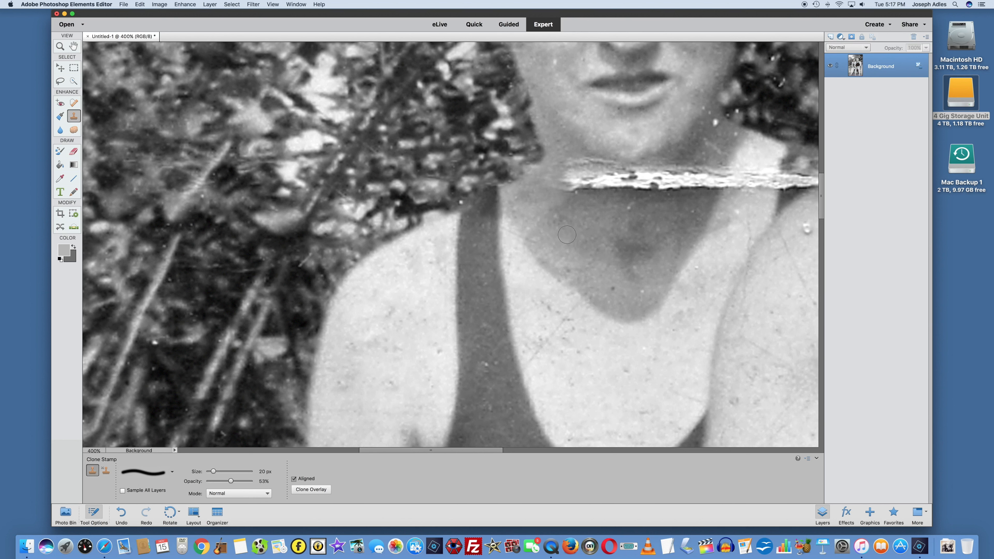
mouse_move(585, 180)
mouse_down()
mouse_move(570, 196)
mouse_move(585, 183)
mouse_move(569, 183)
mouse_move(572, 161)
mouse_up()
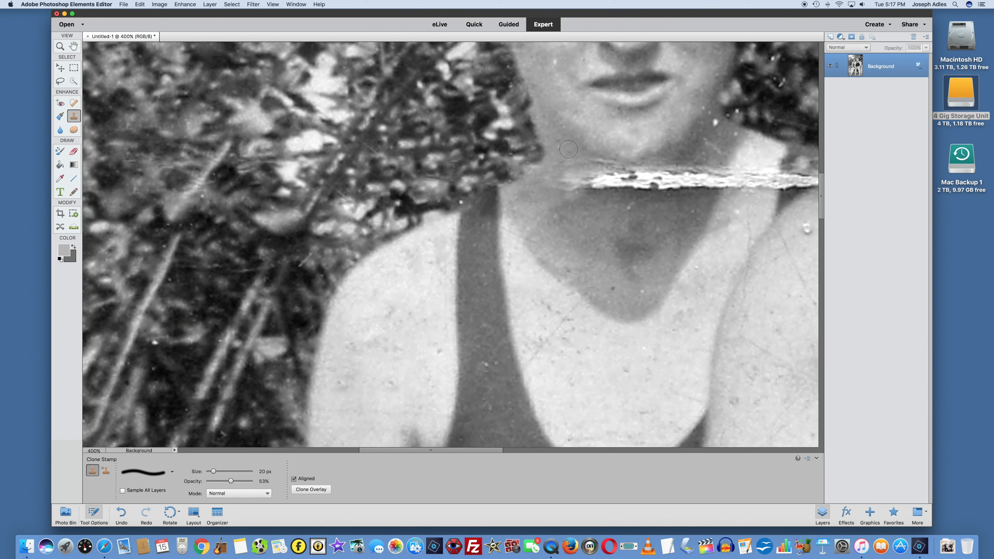
mouse_move(571, 177)
mouse_down()
mouse_move(608, 180)
mouse_move(600, 187)
mouse_up()
alt+click(579, 229)
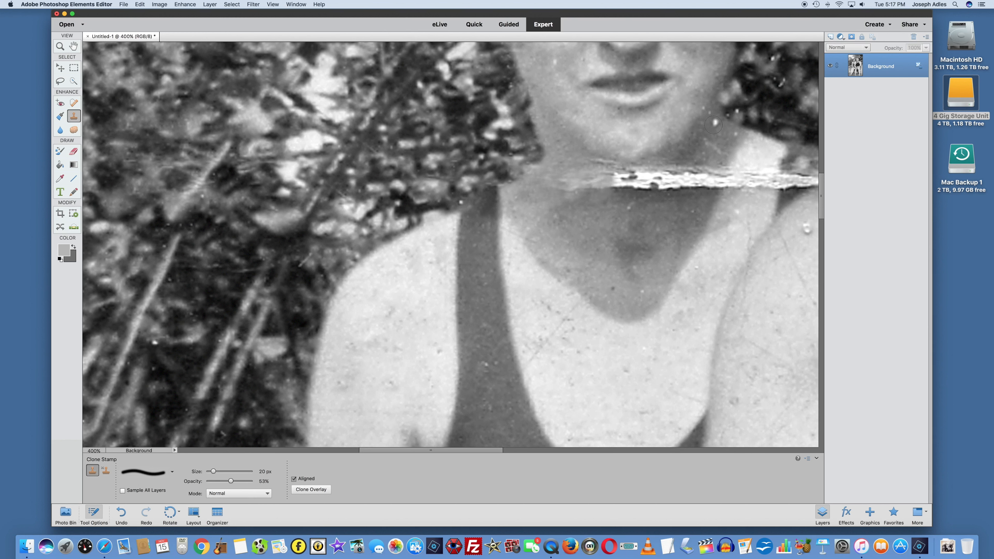
Clone out the speck beside the woman's jaw and the crease on the side of her neck nearer the man.
click(714, 122)
alt+click(742, 147)
mouse_move(731, 164)
mouse_down()
mouse_move(719, 180)
mouse_move(724, 173)
mouse_move(708, 171)
mouse_up()
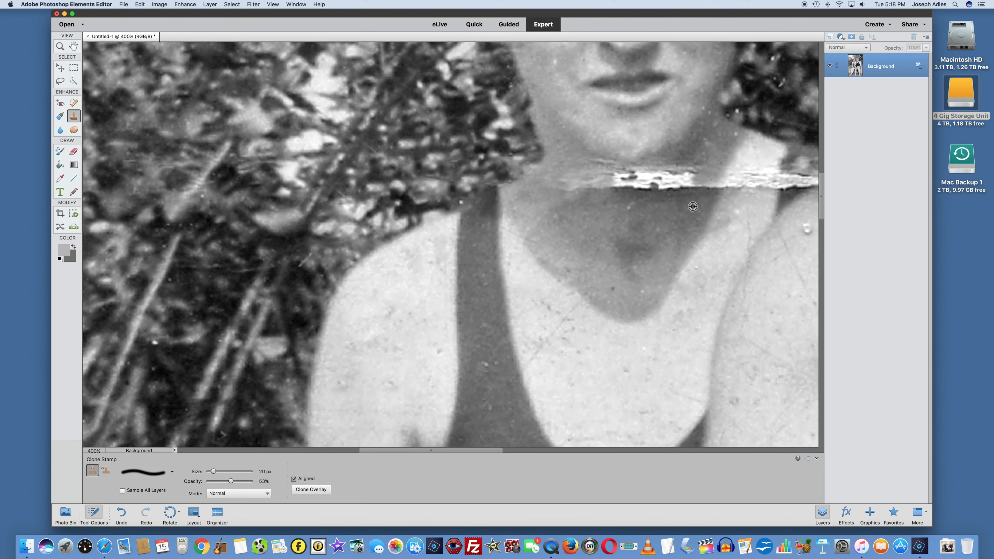
click(705, 193)
click(708, 190)
drag(687, 194, 693, 184)
click(692, 180)
click(685, 185)
mouse_move(690, 177)
mouse_down()
mouse_move(682, 187)
mouse_move(678, 179)
mouse_move(674, 199)
mouse_move(688, 176)
mouse_move(685, 192)
mouse_up()
alt+click(664, 218)
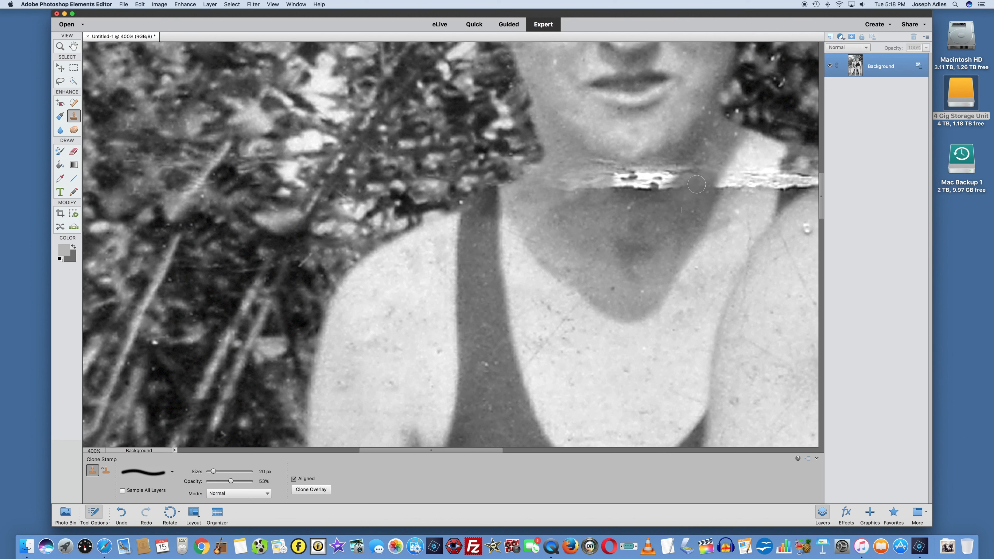
Clone skin over the remaining crease across the woman's throat and shoulder, with the opacity raised to 57%.
alt+click(741, 150)
mouse_move(724, 173)
mouse_down()
mouse_move(731, 165)
mouse_move(662, 174)
mouse_move(642, 231)
mouse_move(644, 186)
mouse_move(570, 161)
mouse_move(591, 209)
mouse_move(658, 238)
mouse_move(568, 182)
mouse_up()
alt+click(711, 207)
alt+click(649, 264)
drag(230, 480, 233, 481)
alt+click(690, 150)
drag(648, 181, 633, 172)
Switch to a 13 px brush and clone over the crease between the woman's strap and the man's shoulder.
scroll(641, 195, right, 3)
click(165, 472)
mouse_move(694, 181)
mouse_down()
mouse_move(630, 176)
mouse_move(638, 231)
mouse_move(628, 161)
mouse_move(615, 216)
mouse_up()
double_click(178, 389)
key(bracketright)
key(bracketright)
key(bracketright)
key(bracketleft)
key(bracketleft)
key(bracketleft)
drag(728, 170, 692, 187)
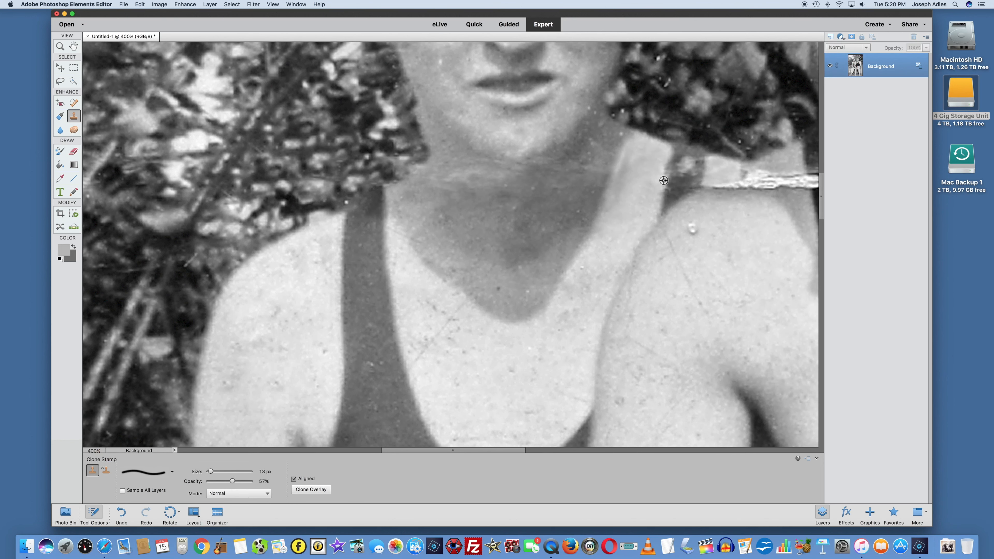
Set the clone opacity to 48% and clone over a short stretch of the crease with the 13 px brush.
scroll(433, 116, right, 3)
scroll(433, 115, down, 1)
alt+click(324, 115)
drag(324, 135, 330, 134)
key(bracketright)
drag(233, 480, 228, 481)
drag(324, 141, 352, 142)
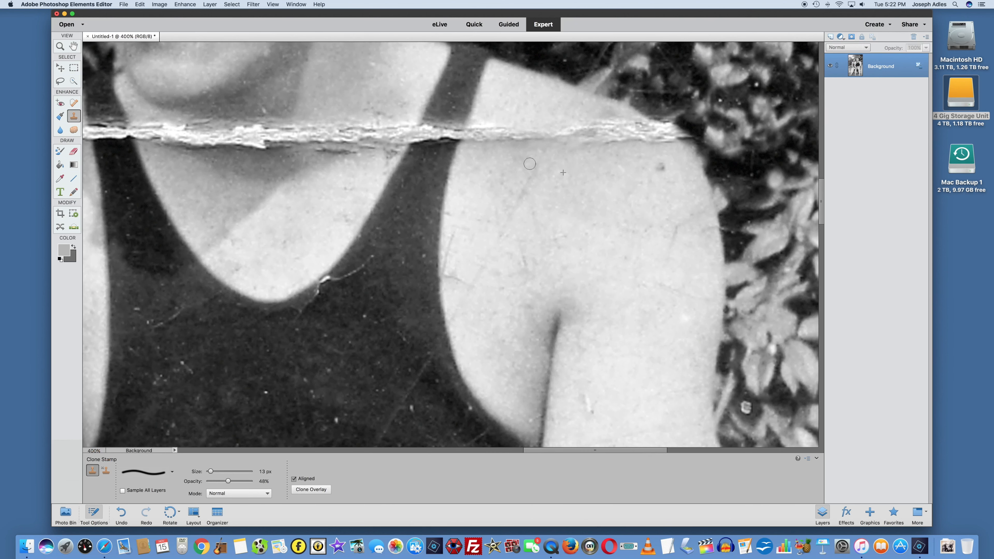
Clone skin and strap tones over the crease across the man's outer shoulder and its strap.
drag(623, 131, 555, 135)
alt+click(572, 66)
drag(581, 84, 608, 91)
drag(661, 114, 678, 126)
drag(591, 84, 605, 87)
mouse_move(515, 139)
mouse_down()
mouse_move(469, 129)
mouse_move(446, 137)
mouse_move(433, 118)
mouse_up()
alt+click(462, 94)
Enlarge the clone brush to 31 px, lower its opacity and blend the repaired line on the man's outer shoulder.
drag(210, 471, 218, 471)
drag(235, 481, 217, 481)
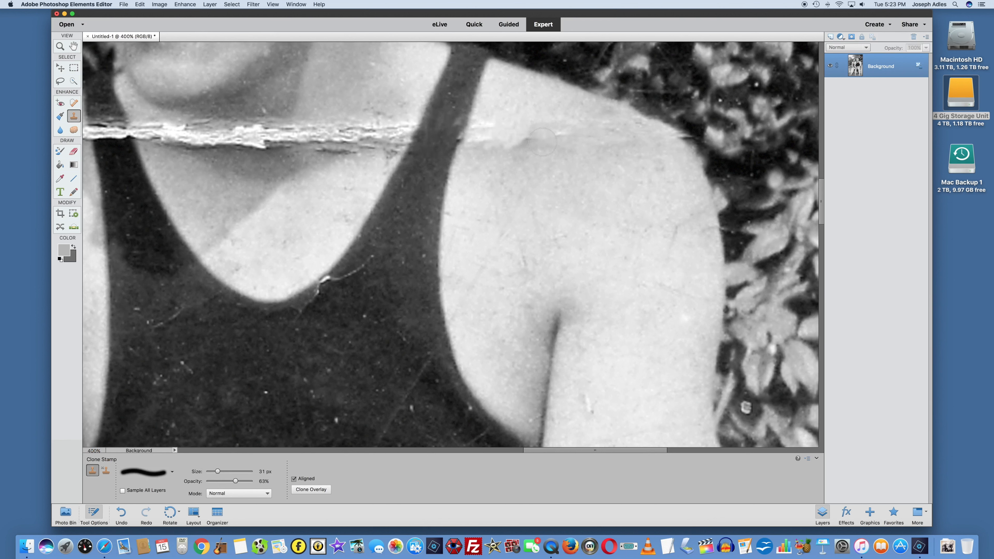
drag(485, 133, 563, 131)
drag(521, 103, 535, 103)
Clone out blemishes on the man's upper arm and the crease on his chest beside the outer strap.
drag(218, 471, 230, 480)
click(672, 232)
click(660, 275)
click(505, 245)
click(465, 292)
mouse_move(405, 134)
mouse_down()
mouse_move(392, 130)
mouse_move(386, 104)
mouse_move(329, 133)
mouse_up()
Clone the crease out of the man's inner shoulder strap and the skin beside it with the 21 px brush.
scroll(329, 133, left, 9)
scroll(329, 133, up, 4)
alt+click(453, 305)
drag(450, 286, 483, 285)
scroll(483, 274, down, 2)
alt+click(471, 215)
click(462, 194)
scroll(411, 205, down, 4)
drag(438, 123, 416, 123)
scroll(416, 123, down, 1)
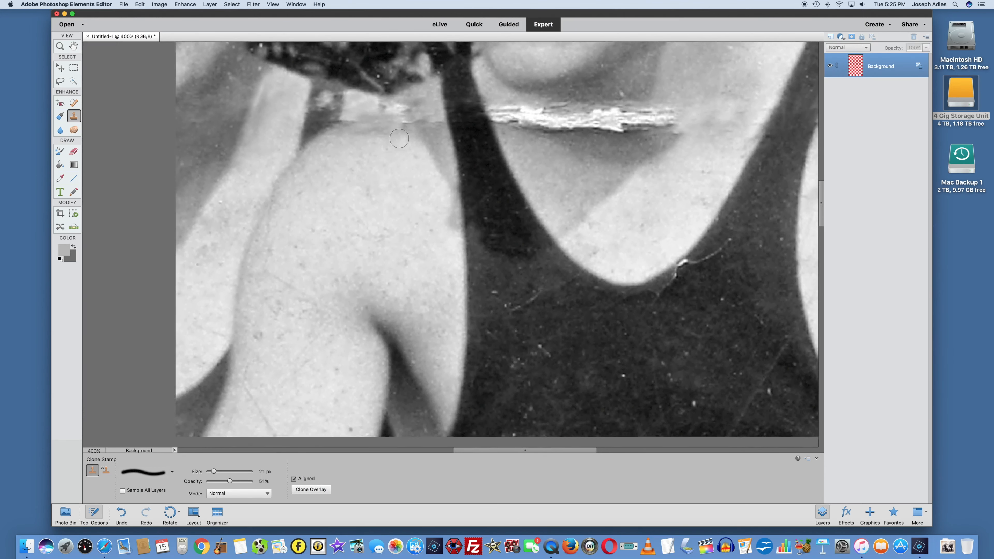
Clone skin over the crease marks on top of the man's inner shoulder and undo the last stroke.
scroll(416, 156, up, 3)
scroll(417, 157, left, 2)
drag(423, 159, 374, 175)
drag(446, 164, 429, 147)
drag(357, 151, 383, 153)
key(super+z)
Clone skin over the crease across the man's upper chest, first at reduced and then at higher opacity.
drag(229, 481, 213, 481)
drag(528, 157, 548, 161)
click(698, 168)
drag(697, 168, 646, 170)
drag(214, 480, 230, 480)
drag(657, 172, 575, 168)
Blend the repaired area at the base of the man's neck with more clone strokes and set the opacity to 35%.
drag(673, 156, 611, 164)
drag(703, 172, 675, 216)
mouse_move(528, 172)
mouse_down()
mouse_move(601, 160)
mouse_move(585, 170)
mouse_up()
alt+click(577, 193)
alt+click(655, 158)
mouse_move(677, 174)
mouse_down()
mouse_move(622, 169)
mouse_move(631, 136)
mouse_move(556, 184)
mouse_up()
alt+click(585, 240)
drag(230, 480, 223, 481)
key(super+0)
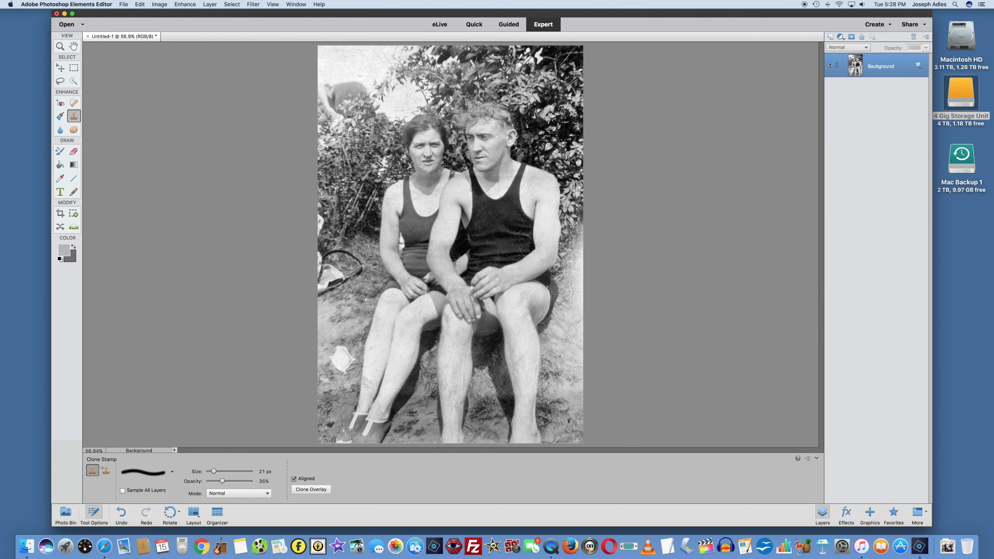
Raise the clone opacity and clone clean skin over the scratches on the woman's nearer lower leg.
key(super+equal)
key(super+equal)
key(super+equal)
key(super+equal)
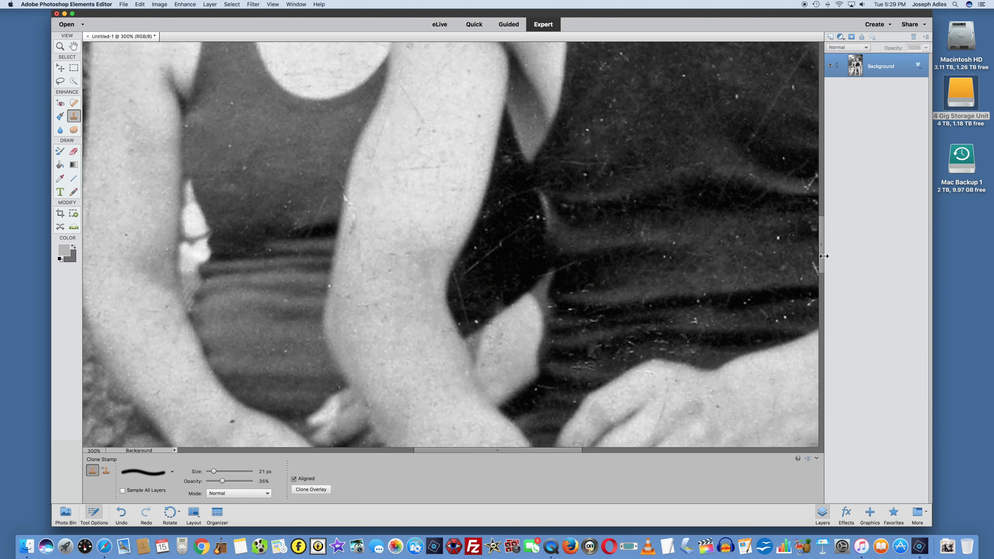
scroll(583, 442, down, 2)
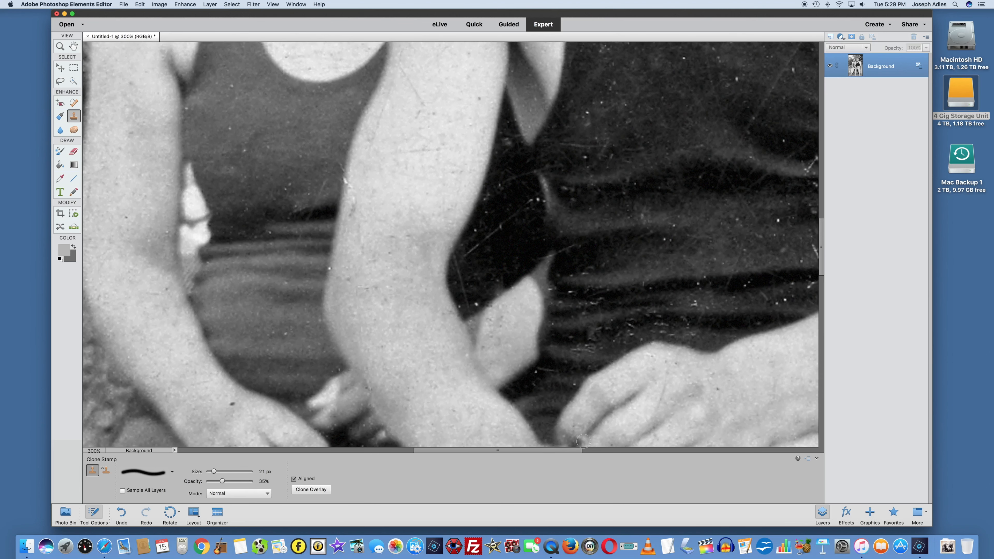
drag(568, 450, 521, 448)
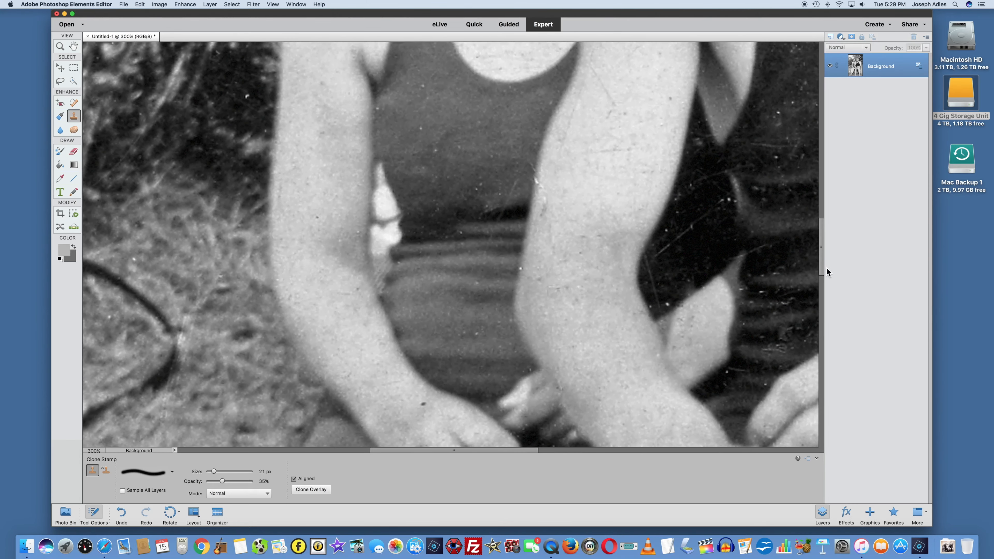
drag(826, 268, 807, 376)
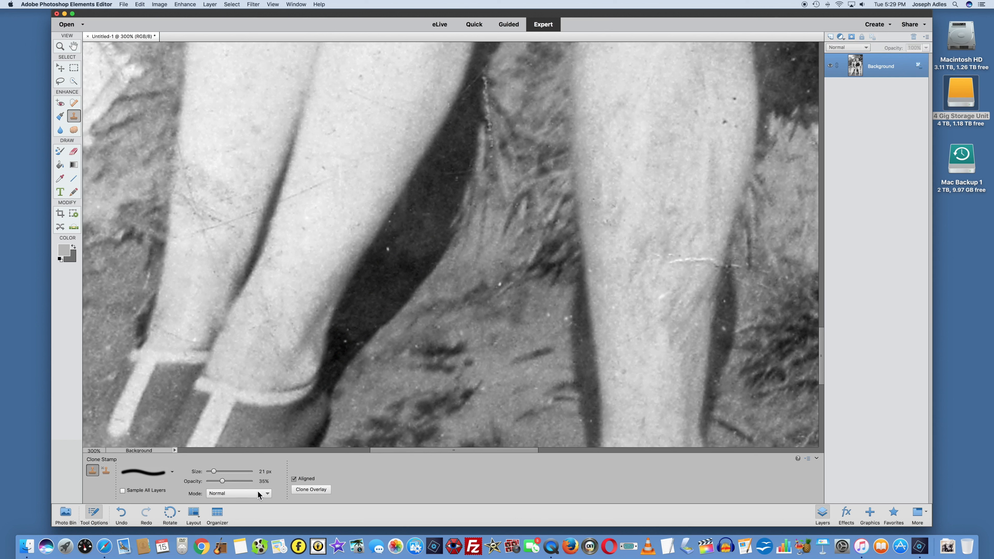
click(234, 481)
drag(234, 482, 231, 482)
alt+click(367, 119)
click(295, 203)
click(293, 206)
click(300, 209)
Resample clean skin and clone out the remaining marks on the woman's nearer shin.
alt+click(355, 157)
click(323, 168)
click(303, 211)
drag(303, 211, 304, 219)
click(275, 264)
Clone skin over the scratches on the woman's other lower leg, enlarging the brush for the area near the ankle.
mouse_move(185, 156)
mouse_down()
mouse_move(232, 184)
mouse_move(242, 221)
mouse_move(208, 208)
mouse_up()
key(bracketright)
key(bracketright)
key(bracketright)
mouse_move(214, 270)
mouse_down()
mouse_move(215, 217)
mouse_move(186, 235)
mouse_move(191, 250)
mouse_up()
Choose another brush at 100% opacity and clone out the white crack across the man's lower leg.
click(170, 470)
click(177, 408)
drag(230, 481, 255, 480)
drag(717, 263, 667, 255)
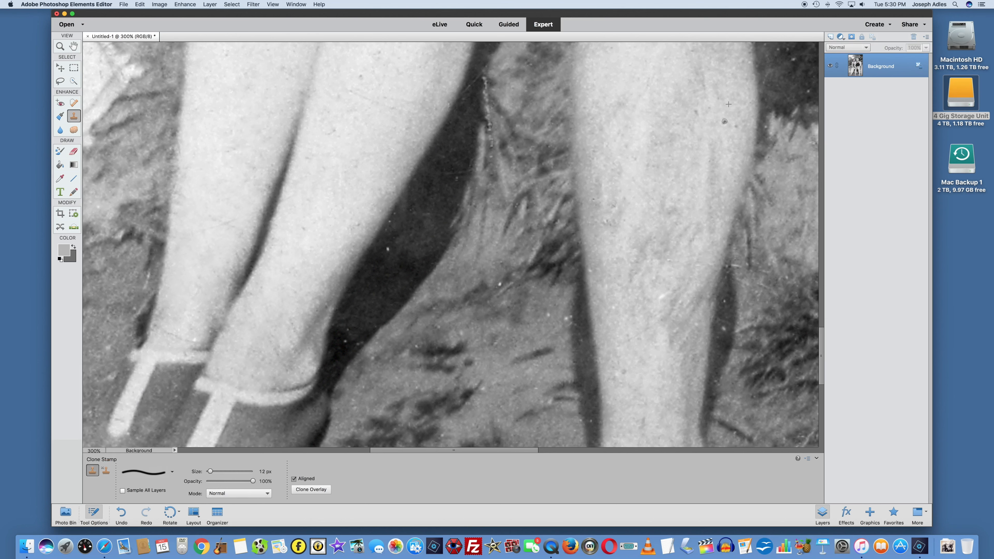
Reduce the Spot Healing Brush size and heal the dark spot on the woman's temple and the specks in her hair and on her cheek.
click(272, 3)
click(273, 38)
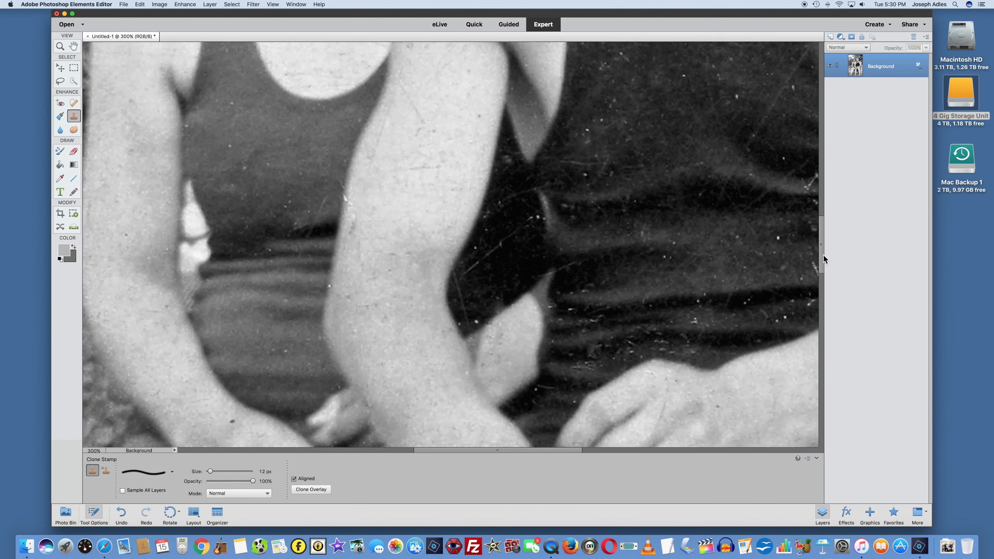
drag(823, 255, 833, 190)
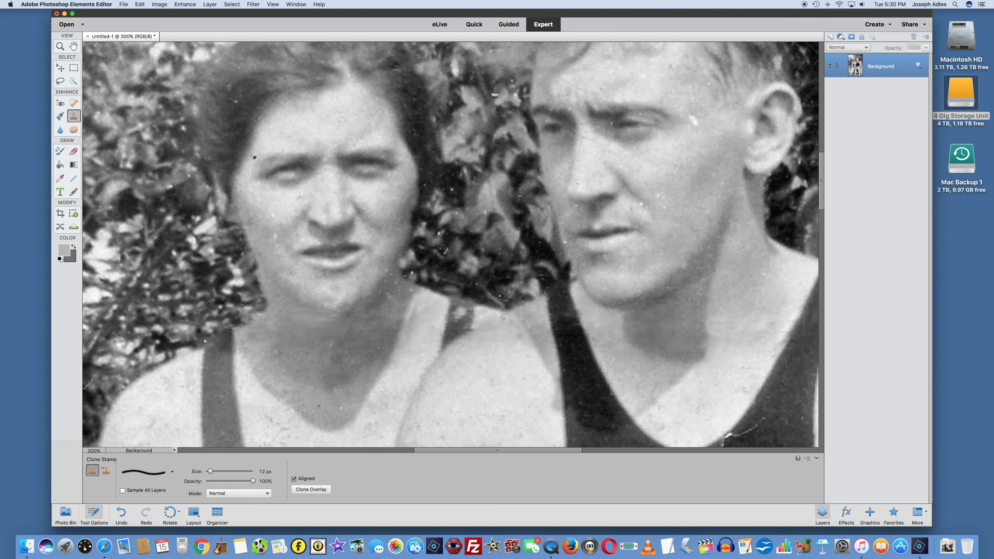
click(74, 103)
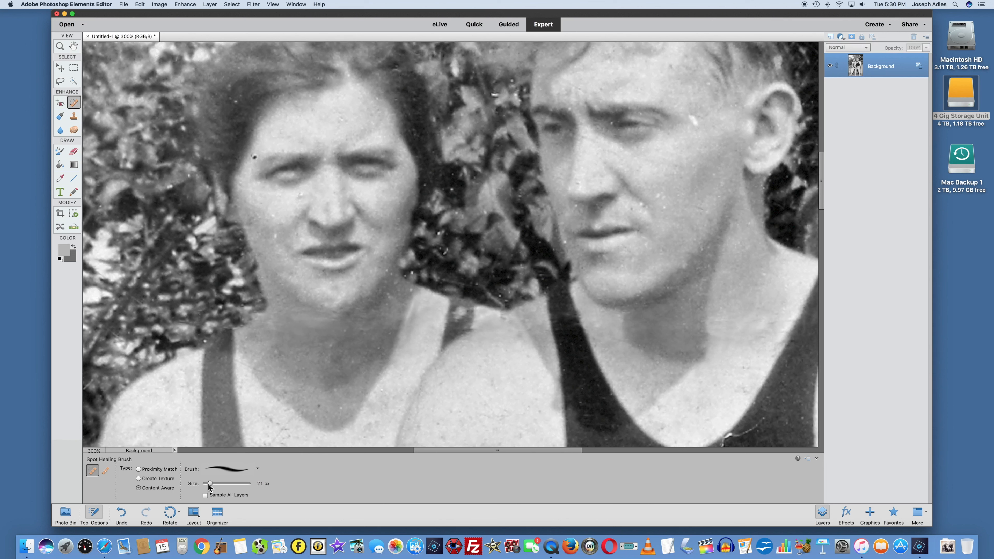
drag(210, 483, 208, 484)
click(254, 156)
click(236, 101)
click(276, 218)
click(274, 234)
click(243, 182)
click(252, 221)
Heal the remaining specks on the woman's jaw, hairline and neck with the Spot Healing Brush.
click(385, 268)
click(388, 255)
click(373, 104)
click(389, 297)
click(409, 290)
click(376, 348)
click(329, 347)
Heal the specks on the man's cheek, temple and forehead, reducing the brush to 10 px for the mark near his eye.
click(662, 194)
click(666, 208)
click(643, 206)
click(634, 207)
click(630, 207)
click(692, 120)
click(670, 65)
key(bracketleft)
drag(613, 122, 609, 124)
Heal the white scratch on the dark fabric beside the neckline of the man's top.
scroll(715, 174, down, 10)
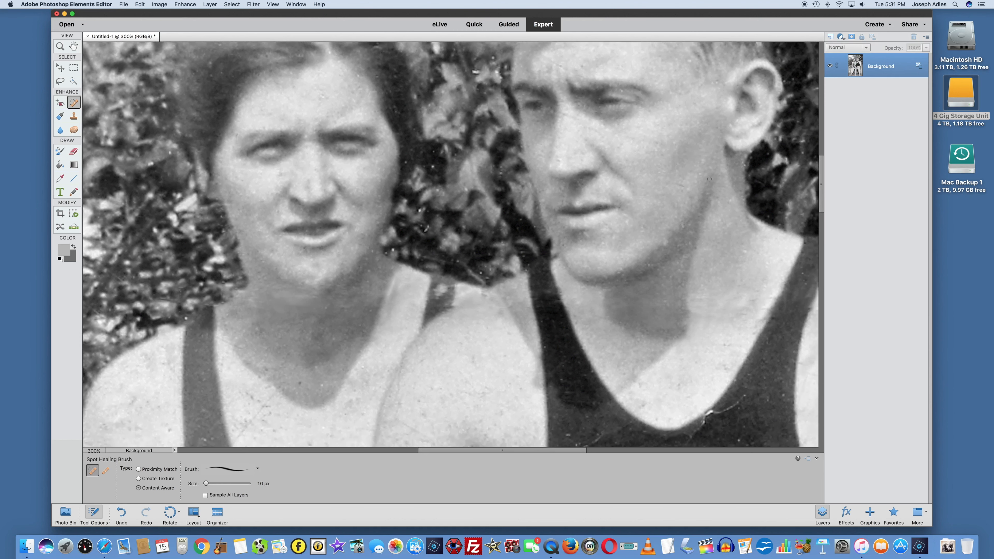
scroll(756, 151, down, 2)
scroll(756, 151, up, 3)
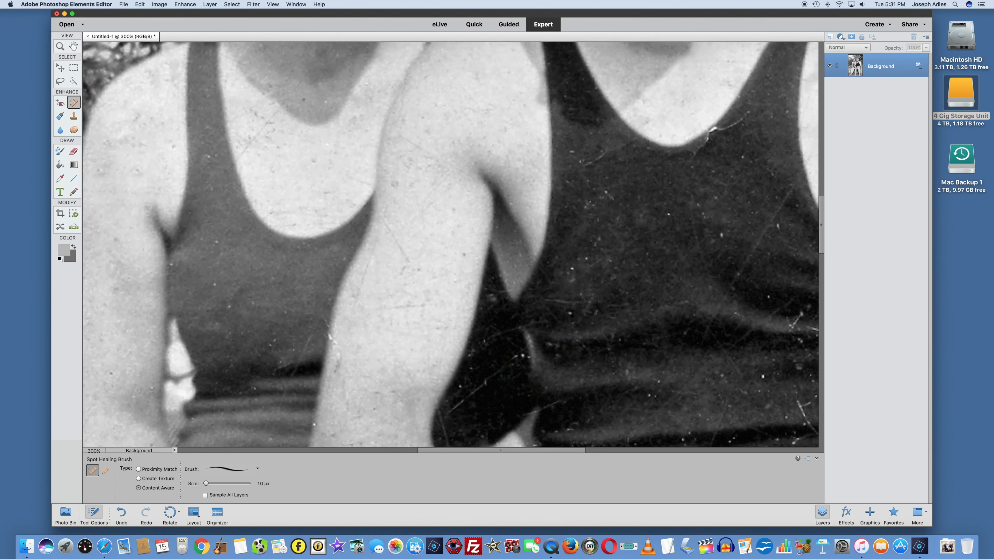
drag(740, 156, 732, 164)
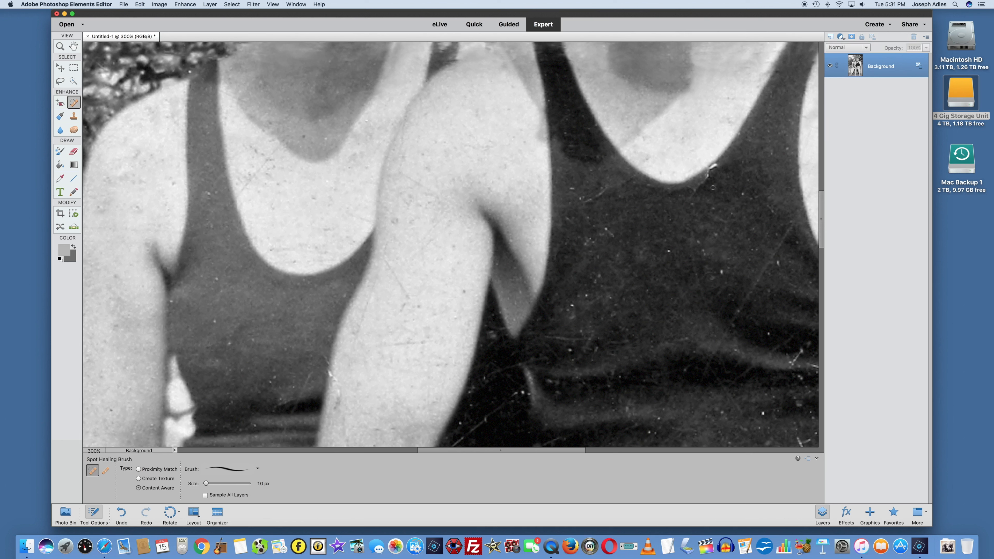
drag(709, 181, 699, 191)
click(709, 178)
Sample the dark fabric with a 6 px Clone Stamp and clone out the white mark left on the man's neckline edge.
click(72, 117)
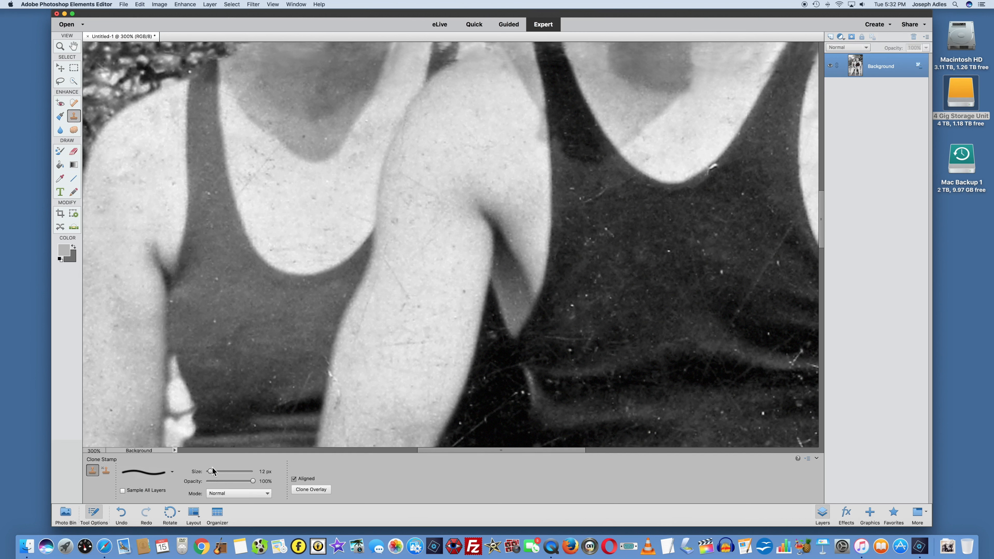
drag(210, 472, 208, 472)
alt+click(723, 159)
key(super+equal)
key(super+equal)
scroll(730, 201, right, 6)
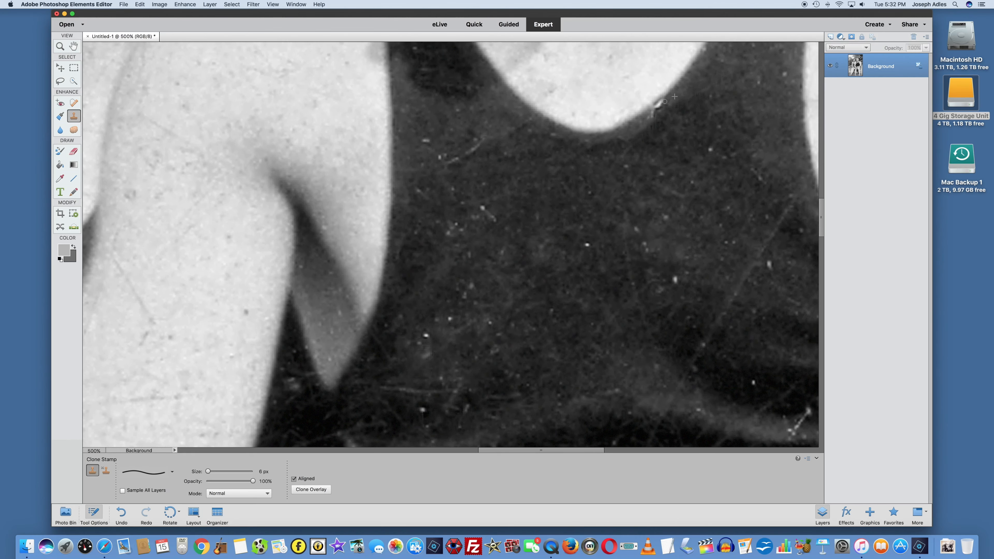
click(658, 104)
drag(655, 108, 652, 114)
Clone dark fabric over the specks and the short scratch just below the neckline of the man's top.
click(710, 149)
click(758, 175)
click(669, 191)
click(644, 127)
click(472, 147)
click(443, 157)
click(518, 128)
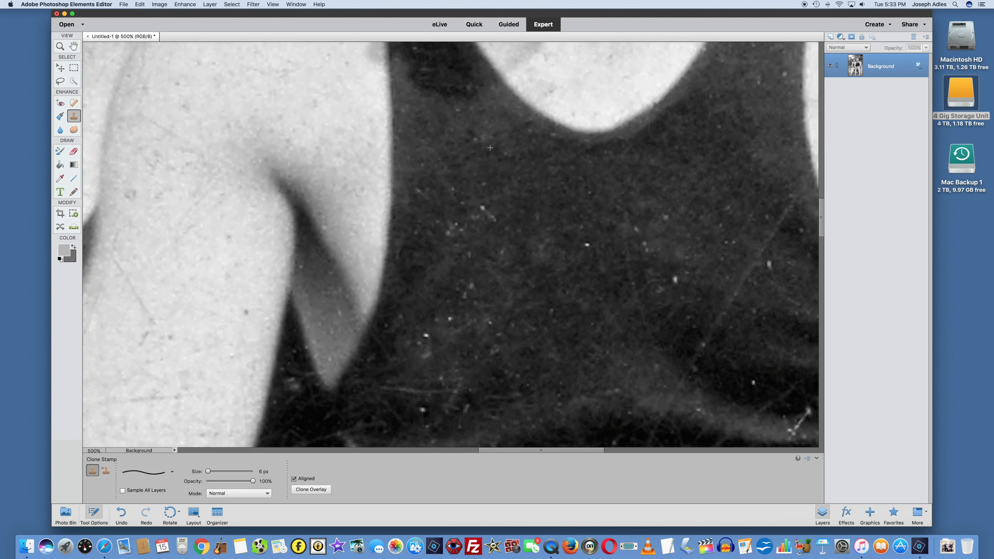
Switch to the Spot Healing Brush and heal the dark spot and fine scratches on the man's upper arm.
key(j)
click(246, 312)
drag(135, 292, 151, 326)
drag(132, 184, 129, 205)
Heal the white specks and the diagonal scratch across the chest of the man's top.
drag(482, 207, 494, 219)
drag(456, 225, 448, 234)
drag(471, 285, 463, 296)
drag(630, 212, 628, 243)
click(789, 213)
click(755, 266)
Heal the scratches and specks around the fabric folds at the midriff of the man's top.
scroll(755, 266, right, 5)
scroll(755, 265, down, 3)
drag(645, 328, 628, 347)
drag(665, 351, 742, 392)
drag(589, 337, 564, 356)
click(540, 262)
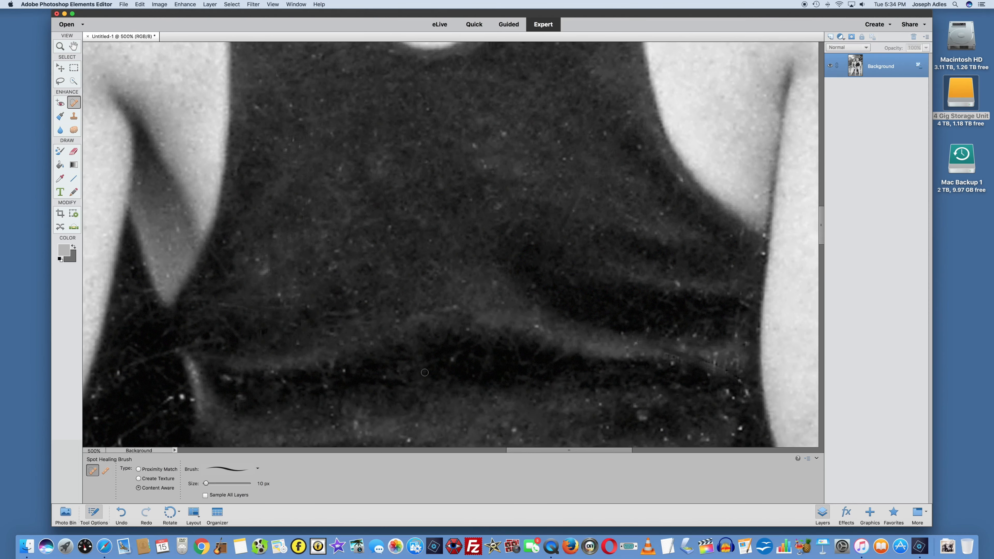
Heal the white specks and short scratches along the lower folds of the man's top.
scroll(425, 372, down, 5)
scroll(424, 372, right, 1)
click(210, 372)
click(471, 362)
click(363, 305)
drag(608, 319, 650, 387)
drag(546, 402, 574, 412)
drag(610, 195, 620, 188)
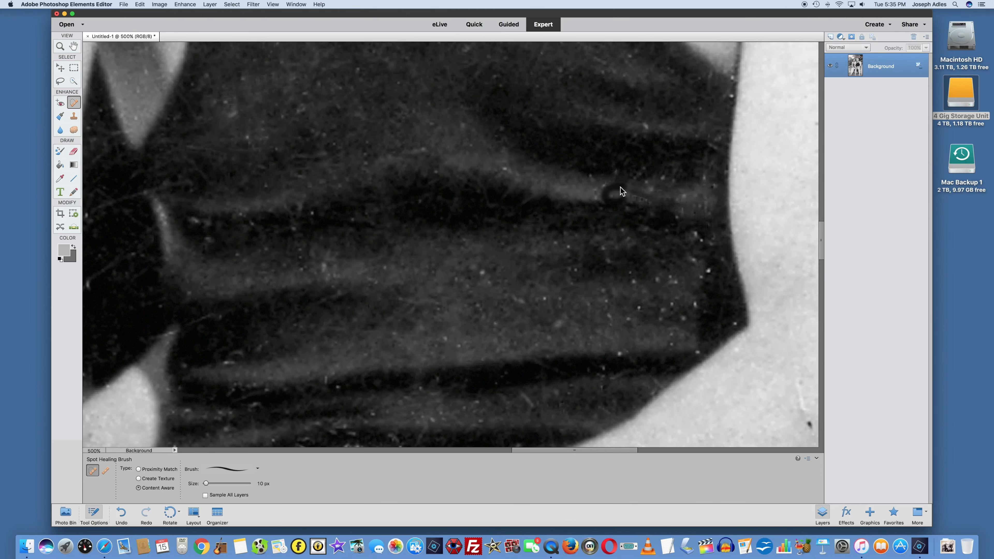
Heal the leftover specks around the man's face and neck.
scroll(622, 191, up, 15)
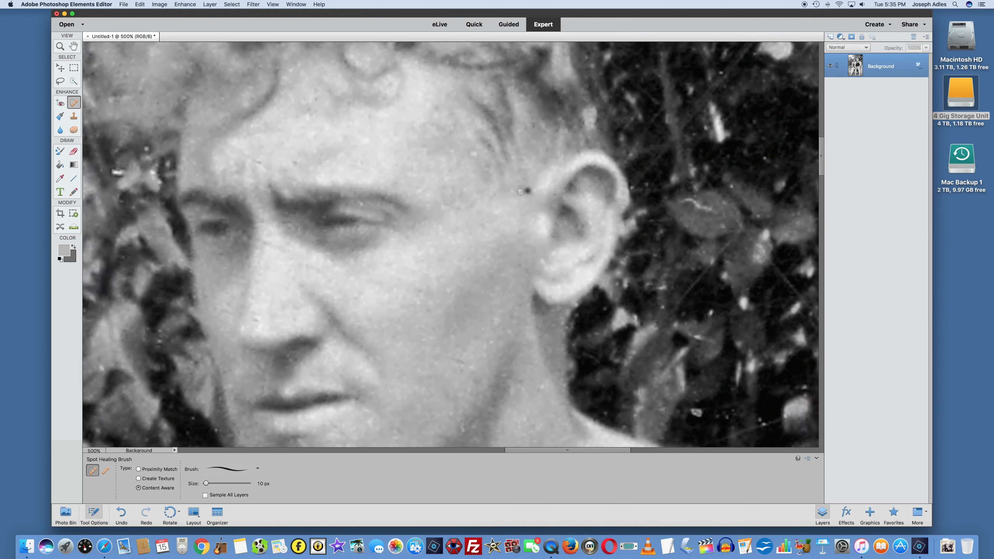
scroll(334, 136, left, 3)
click(313, 161)
scroll(312, 161, down, 6)
click(216, 149)
Heal the scratches and specks on the woman's neck and upper chest.
scroll(216, 149, left, 10)
scroll(216, 148, up, 5)
scroll(450, 258, right, 4)
scroll(450, 258, down, 9)
drag(450, 262, 452, 253)
drag(405, 279, 341, 359)
click(477, 353)
click(371, 277)
drag(202, 209, 196, 226)
Heal the specks around the woman's neckline and the fine scratches on the man's upper arm and its edge.
scroll(195, 223, down, 6)
click(276, 263)
click(390, 382)
scroll(390, 382, down, 3)
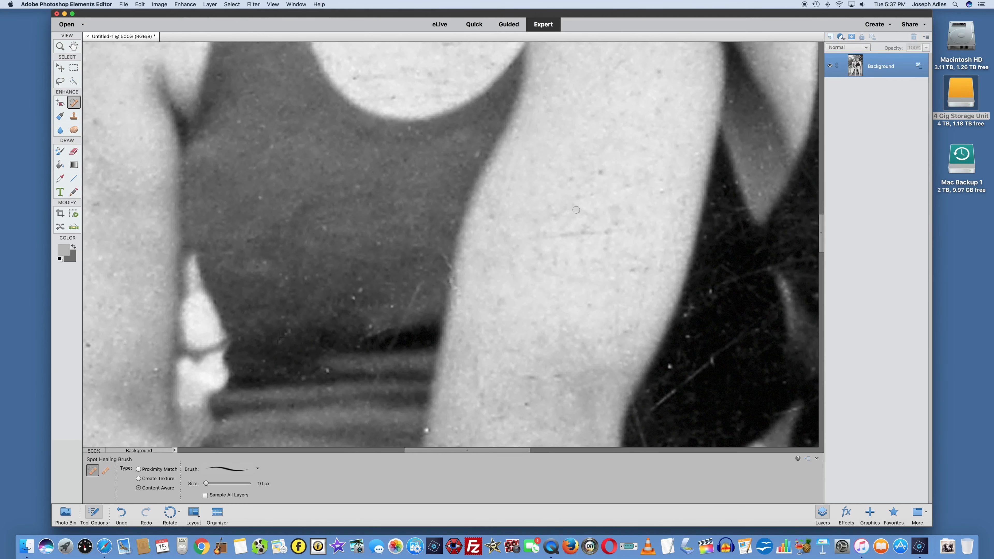
drag(595, 234, 566, 234)
drag(443, 255, 445, 266)
Heal the long white scratch in the dark gap beside the man's elbow and the spots on the nearby arms.
scroll(443, 262, down, 6)
click(236, 406)
drag(682, 107, 620, 168)
drag(443, 209, 456, 217)
click(124, 215)
scroll(656, 272, down, 3)
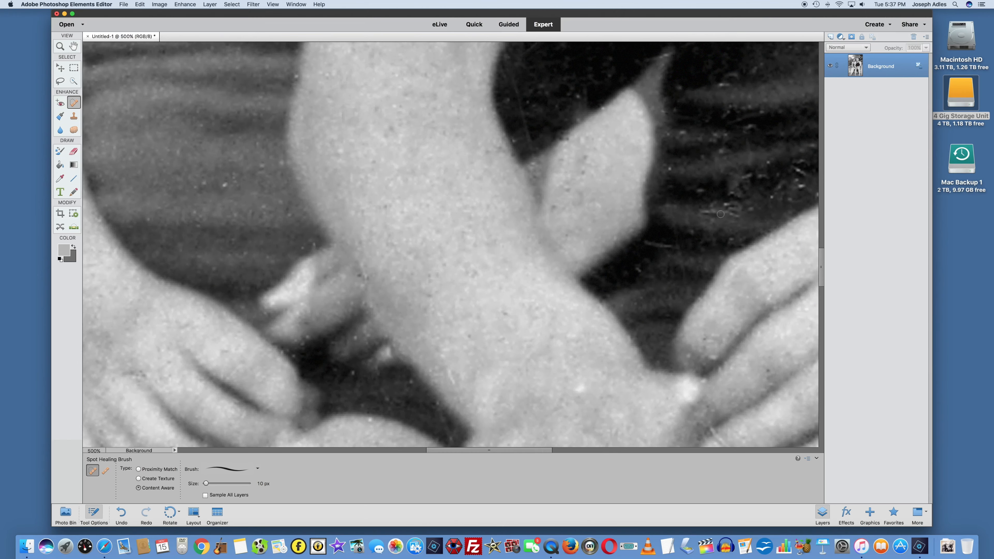
Sample clean skin with the Clone Stamp and clone out the light marks on the man's hands.
scroll(720, 213, down, 3)
scroll(720, 214, right, 3)
key(s)
alt+click(552, 285)
click(542, 291)
click(582, 381)
click(502, 332)
Lower the clone opacity to 52% and clean up the damaged fingertip of the man's upper hand and the skin around it.
scroll(501, 332, down, 3)
scroll(501, 333, right, 3)
key(5)
key(2)
click(522, 241)
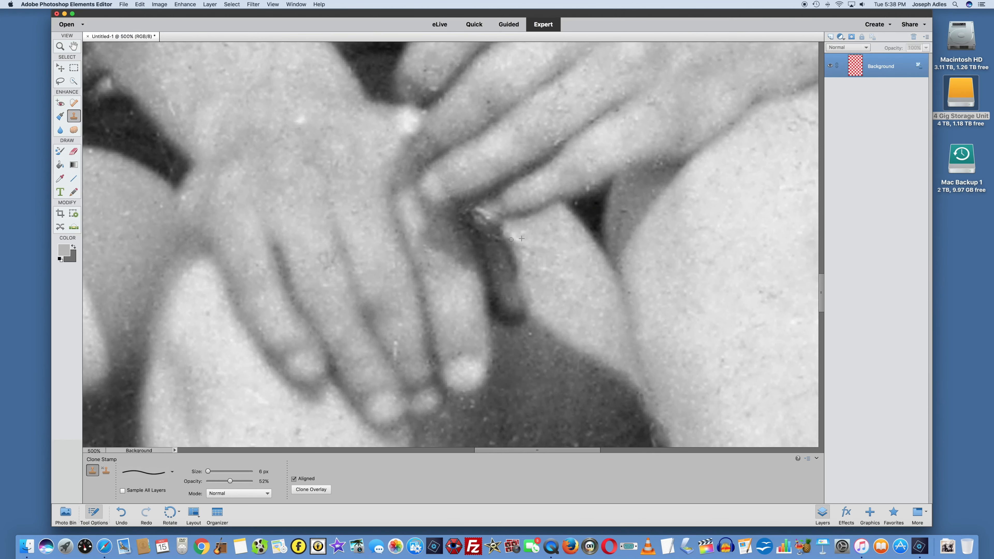
alt+click(505, 93)
drag(476, 213, 504, 194)
click(559, 143)
Smooth the dark blemish on the index finger of the man's lower hand, choosing a 13 px clone brush and resampling nearby skin.
mouse_move(436, 249)
mouse_down()
mouse_move(427, 236)
mouse_move(460, 266)
mouse_up()
click(172, 471)
click(205, 389)
alt+click(450, 273)
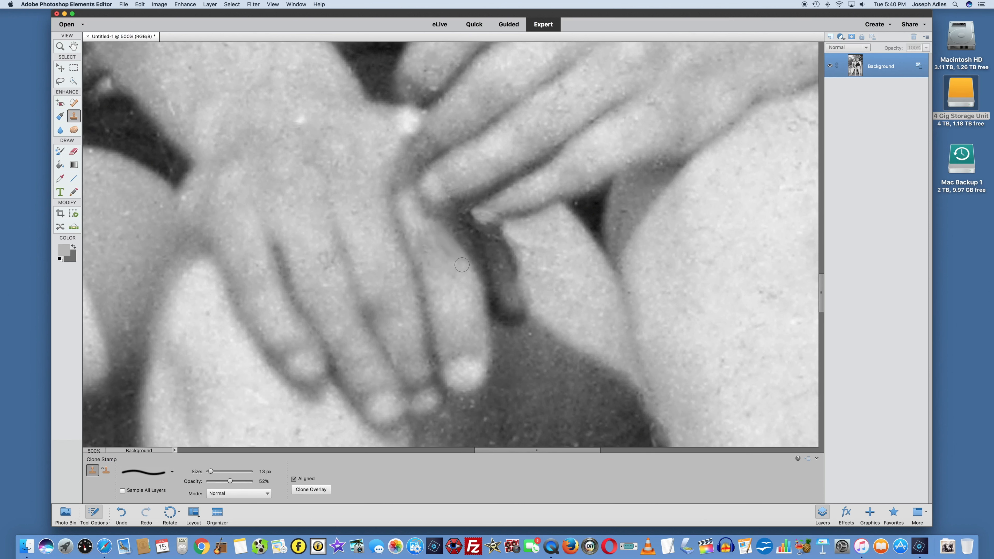
scroll(456, 276, down, 3)
Enlarge the clone brush at 65% opacity and clone background texture over the faded strip along the photo's right edge.
key(super+0)
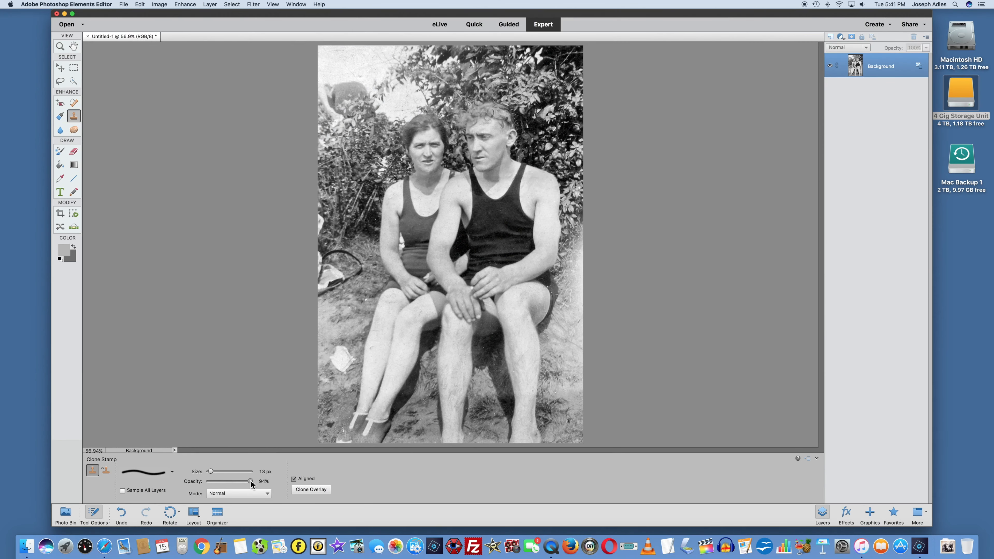
click(237, 481)
drag(211, 471, 227, 472)
drag(575, 235, 575, 360)
alt+click(327, 310)
drag(580, 240, 576, 258)
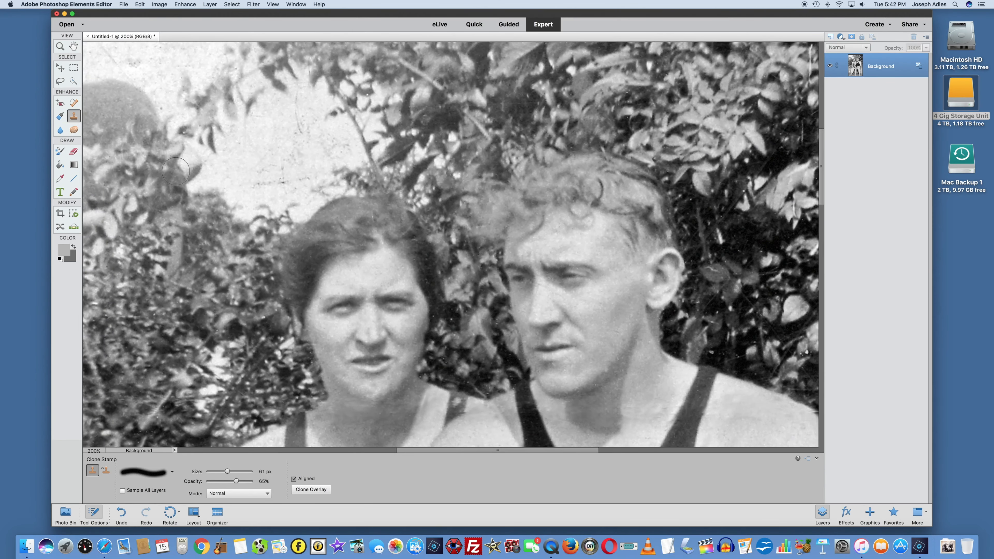
Clone out the dark specks in the bright sky gap between the bushes above the woman.
click(292, 110)
key(j)
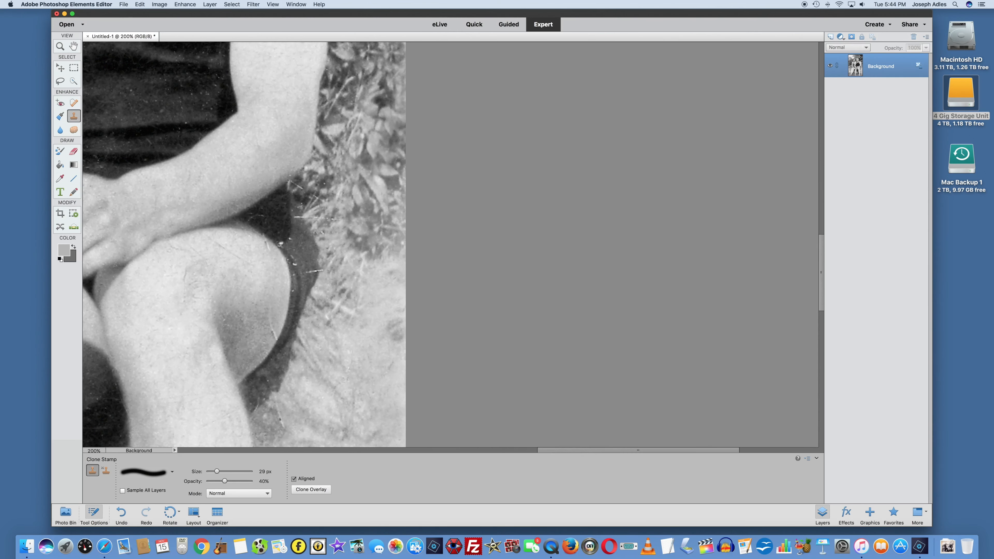
key(j)
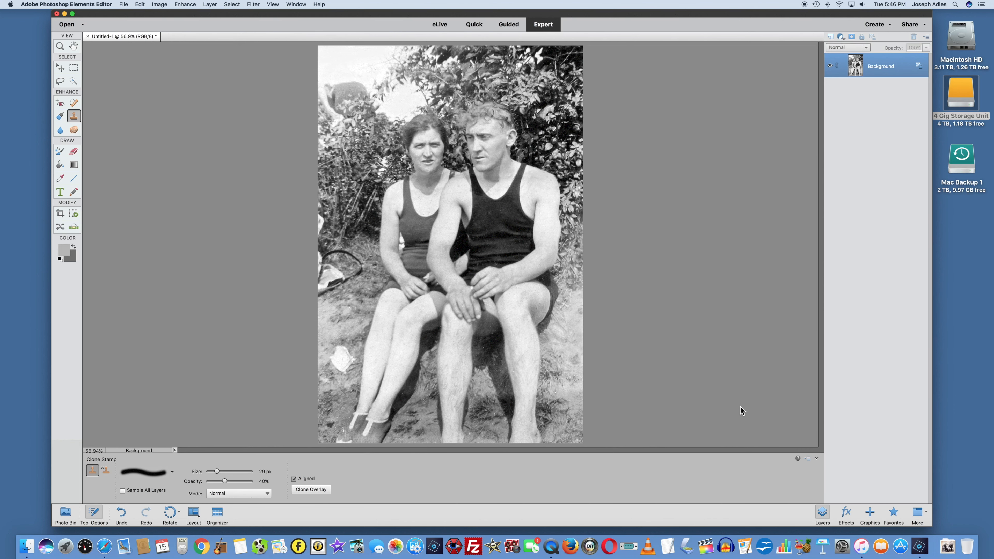
click(123, 4)
click(136, 77)
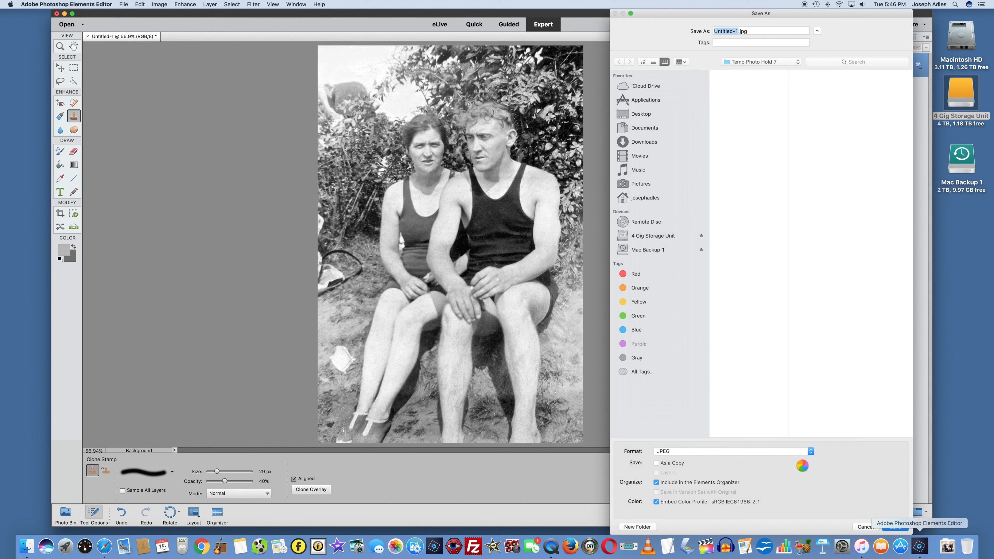
click(863, 526)
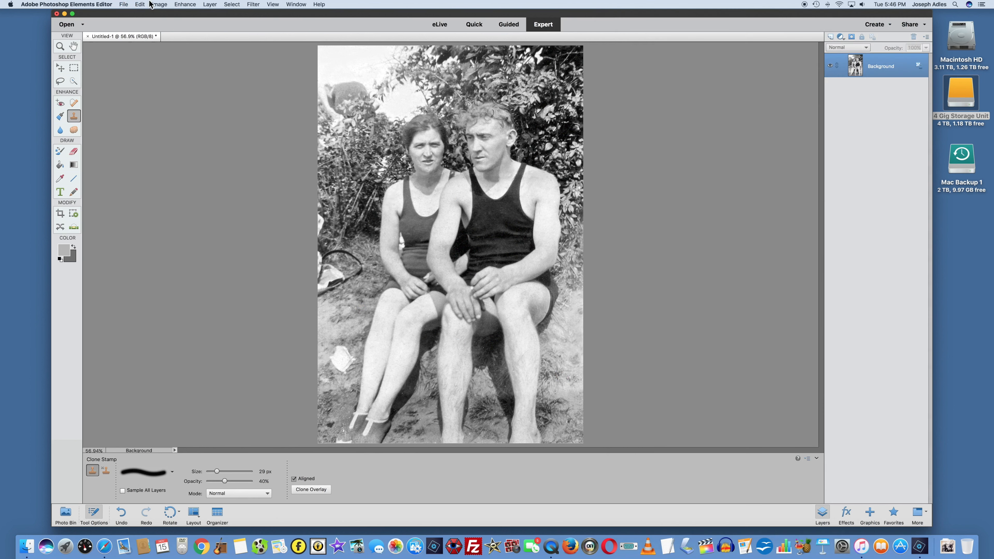
Resample the image to a resolution of 300 pixels/inch, keeping the document size at 4 × 6 inches.
click(157, 4)
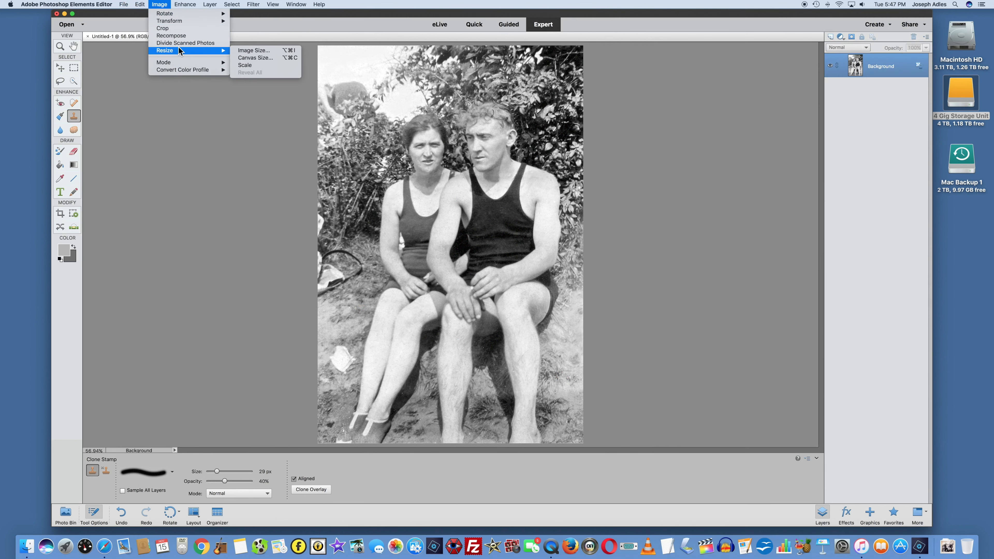
mouse_move(167, 52)
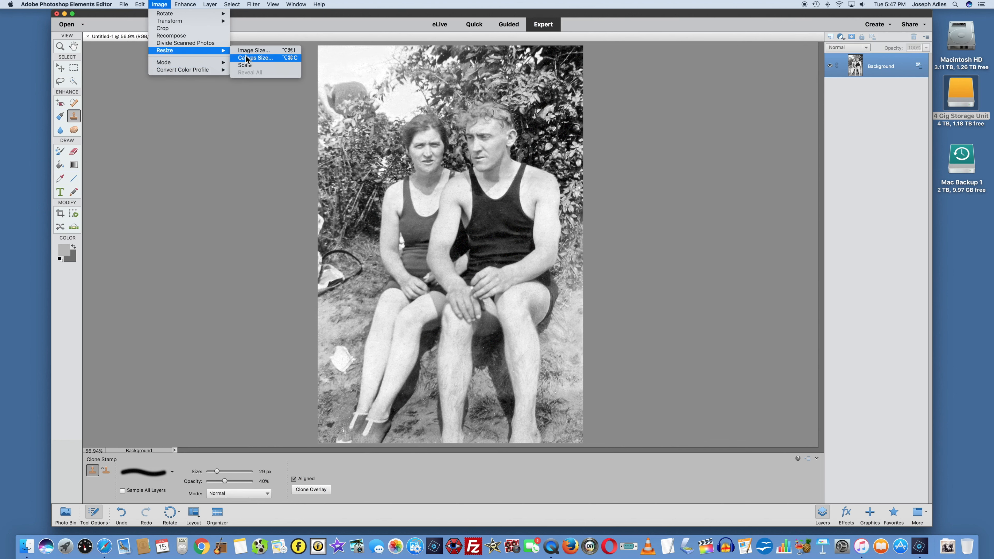
click(253, 50)
double_click(363, 237)
text(300)
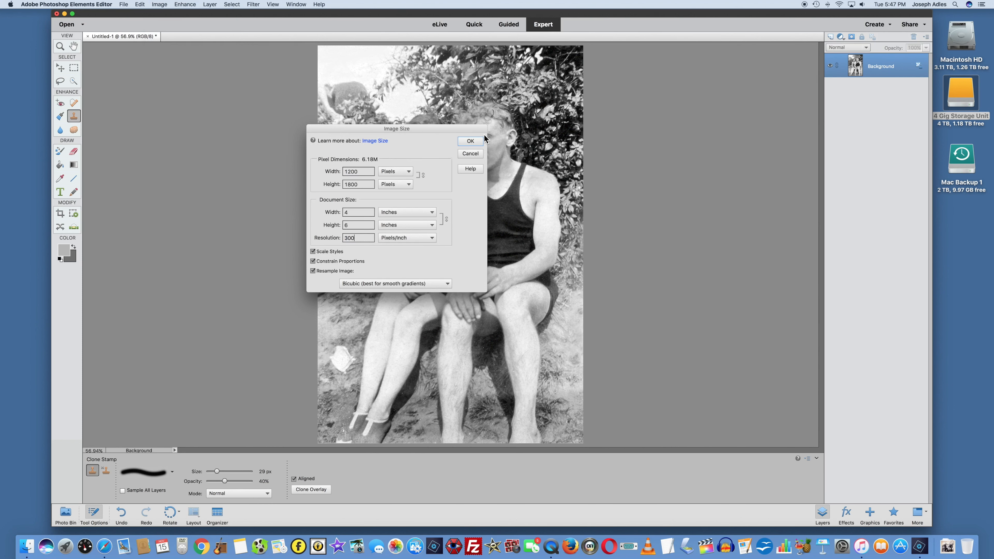
click(471, 140)
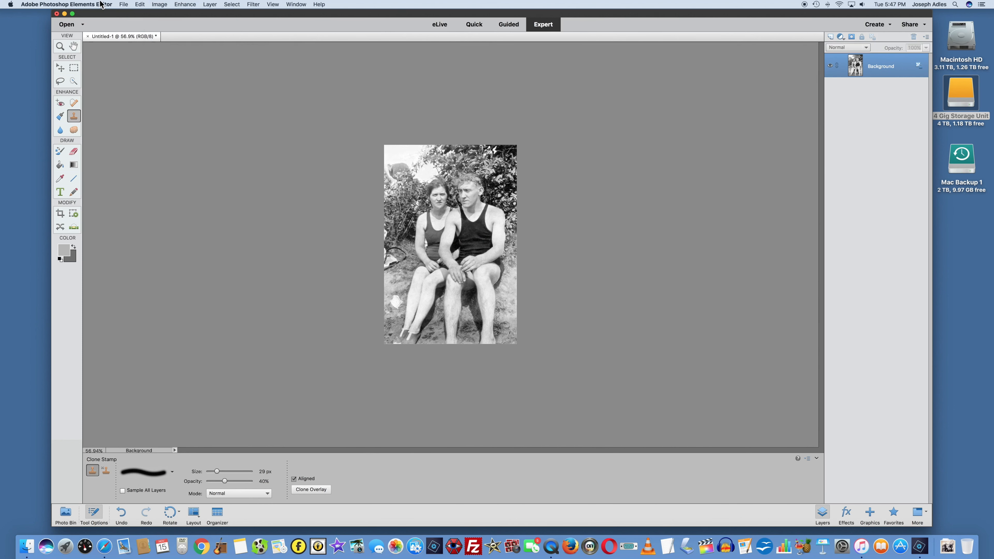
Save the photo as a JPEG named "4x6 2 people" in the Temp Photo Hold 7 folder.
click(123, 4)
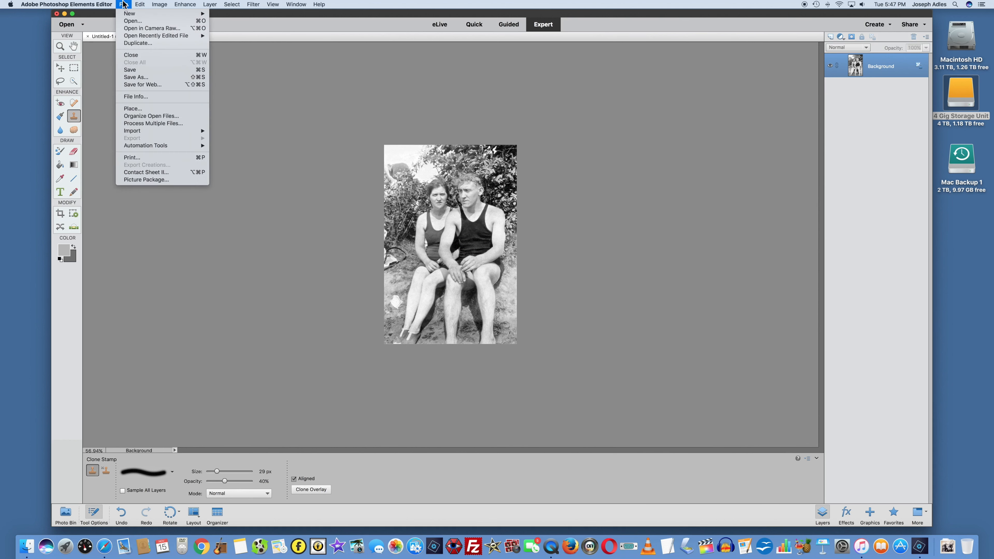
click(132, 78)
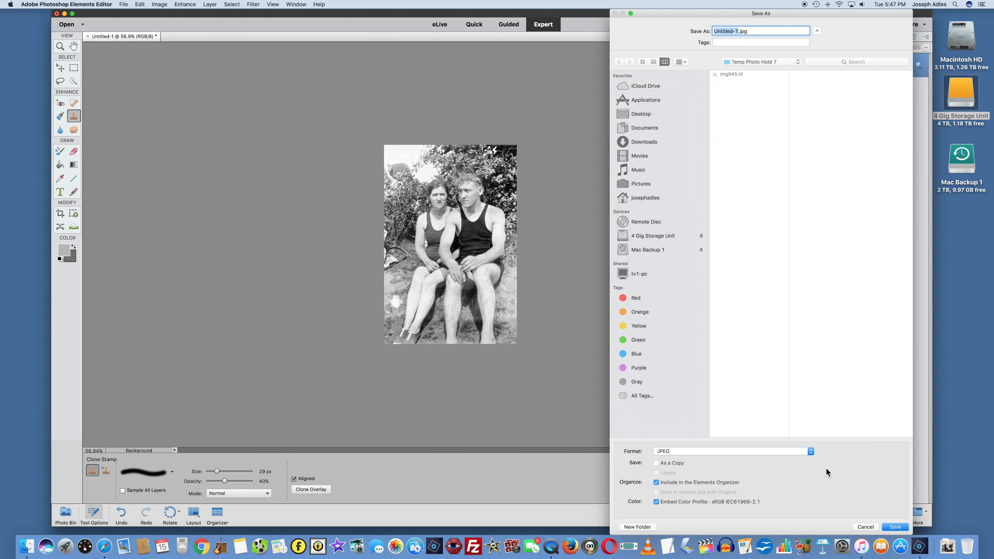
text(4x6 2 people)
click(900, 525)
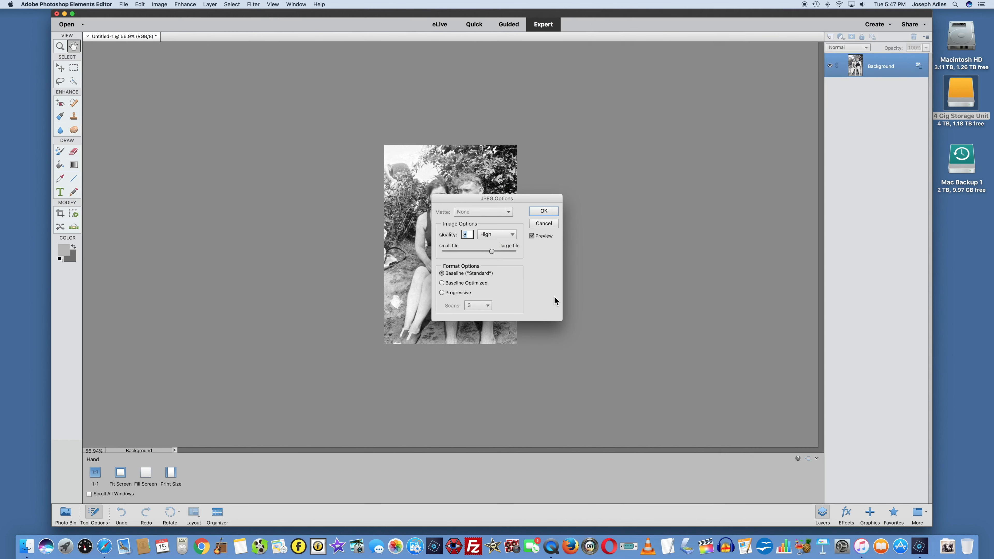